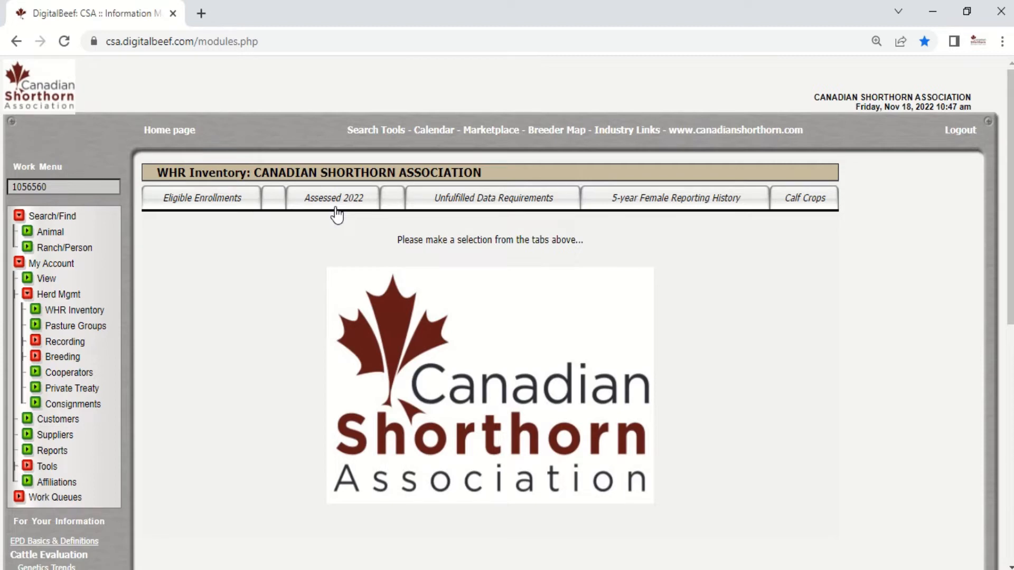
Open the females assessed for 2022 and sort them by registration number, by name, and finally by date of birth.
left_click(334, 210)
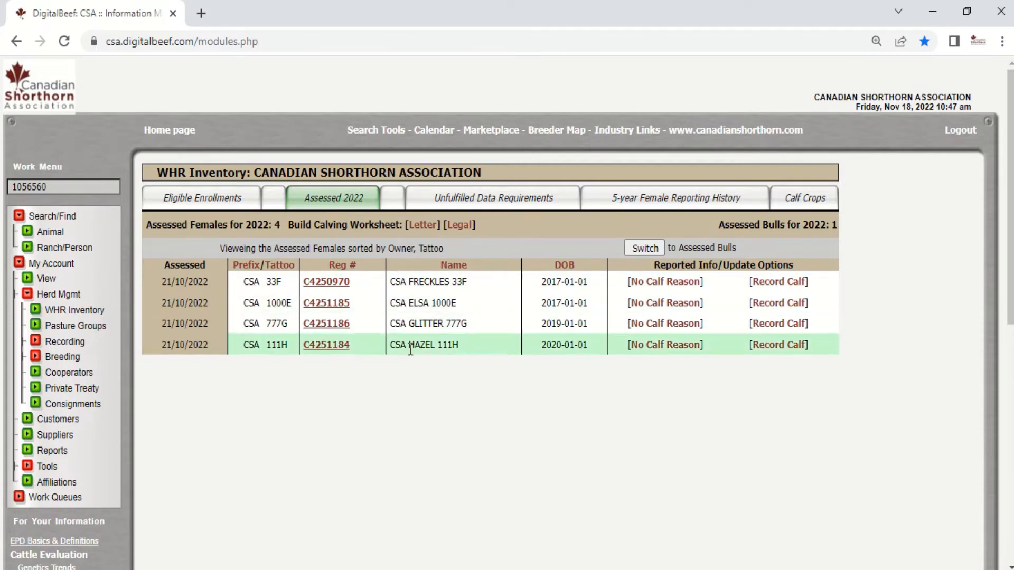
left_click(343, 264)
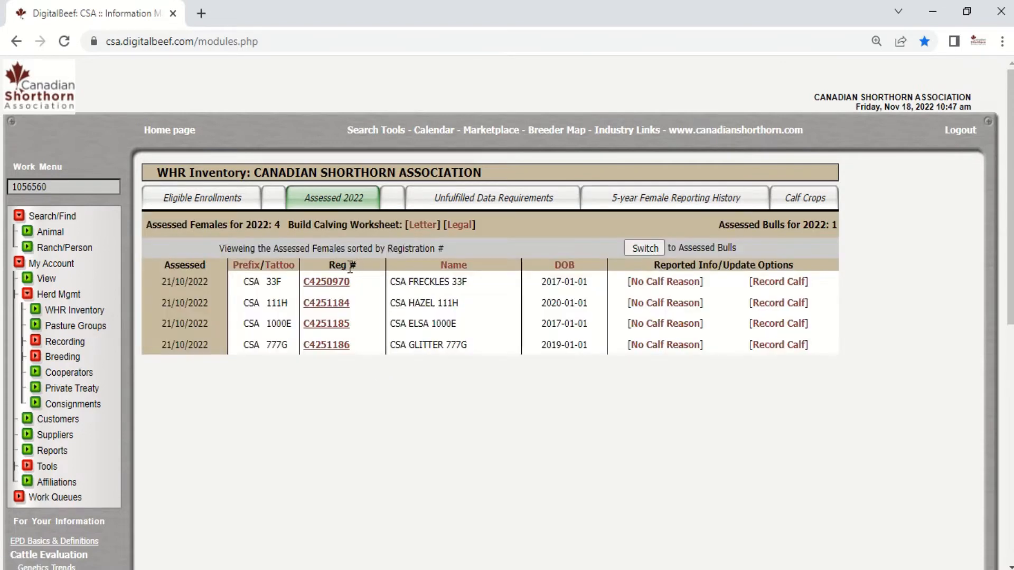
left_click(465, 266)
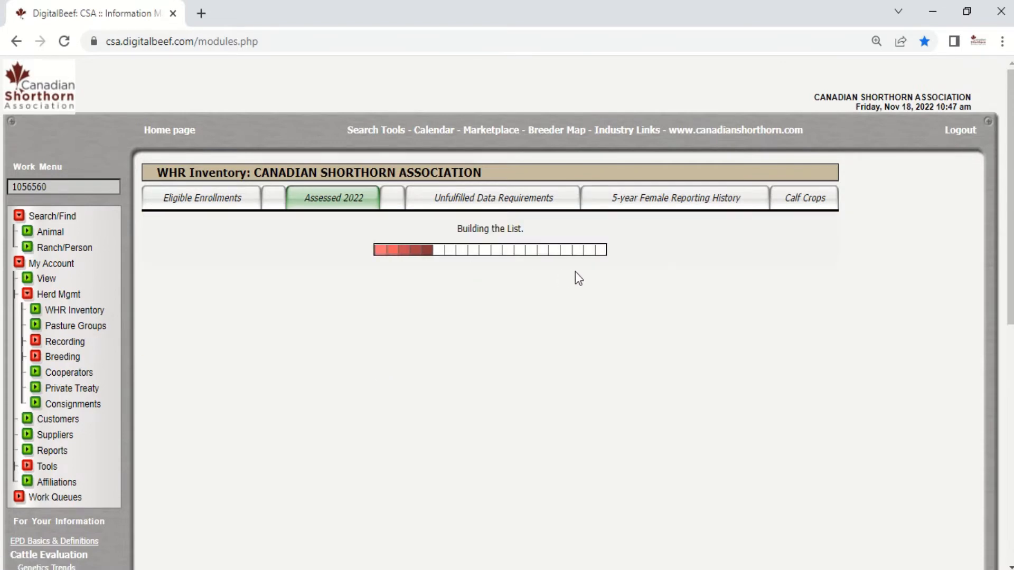
left_click(568, 266)
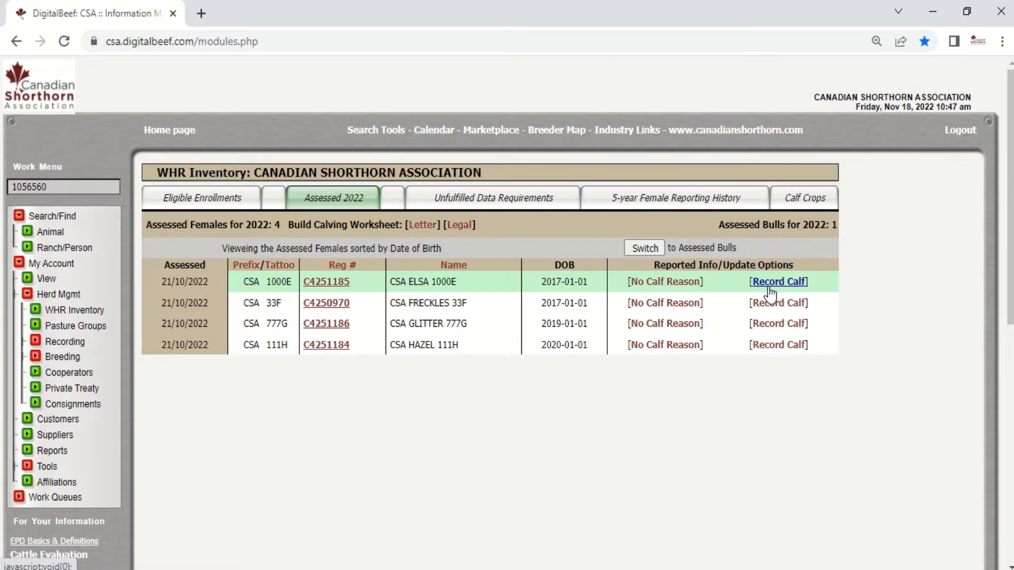
Review the available no-calf reasons for CSA ELSA 1000E, leaving the entry without choosing one.
left_click(682, 286)
left_click(661, 283)
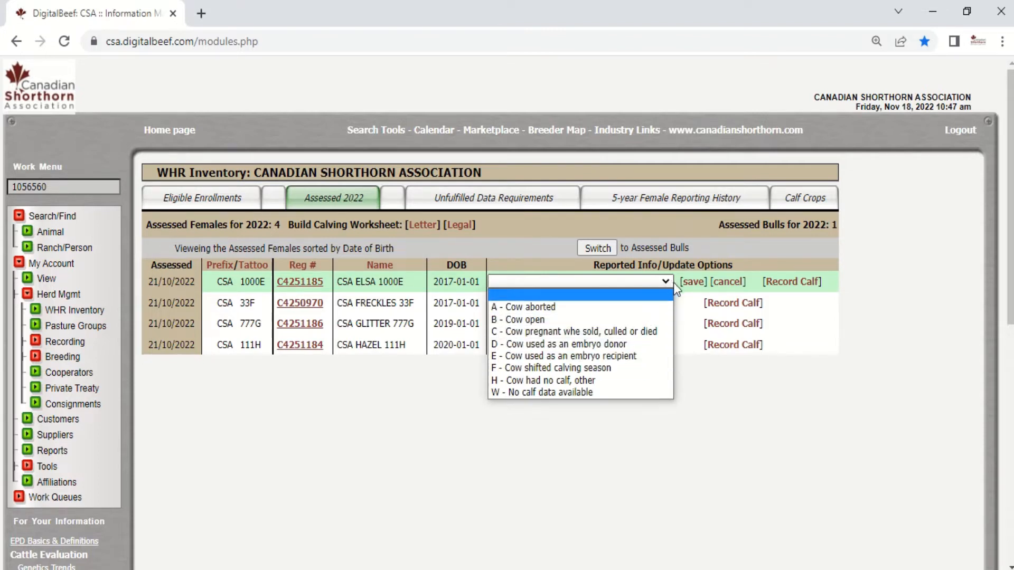
left_click(721, 285)
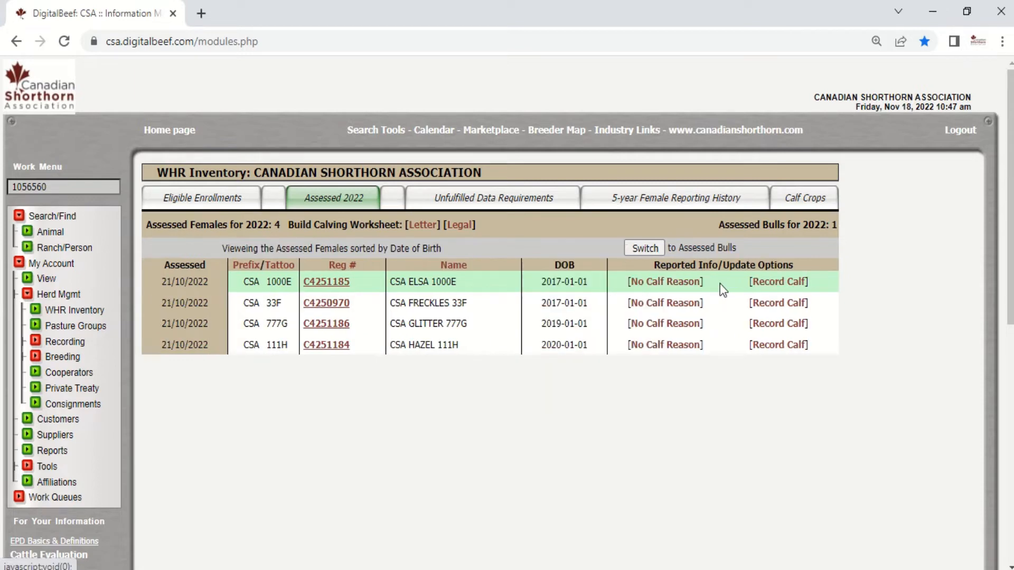
Queue a calf record for each assessed female: CSA HAZEL 111H, CSA ELSA 1000E, CSA FRECKLES 33F and CSA GLITTER 777G.
left_click(768, 346)
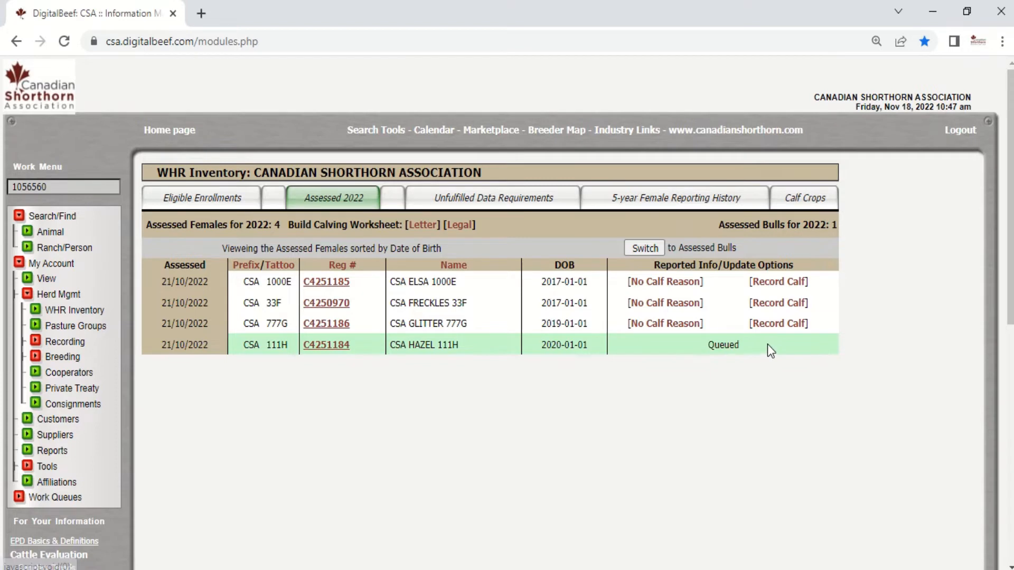
left_click(783, 284)
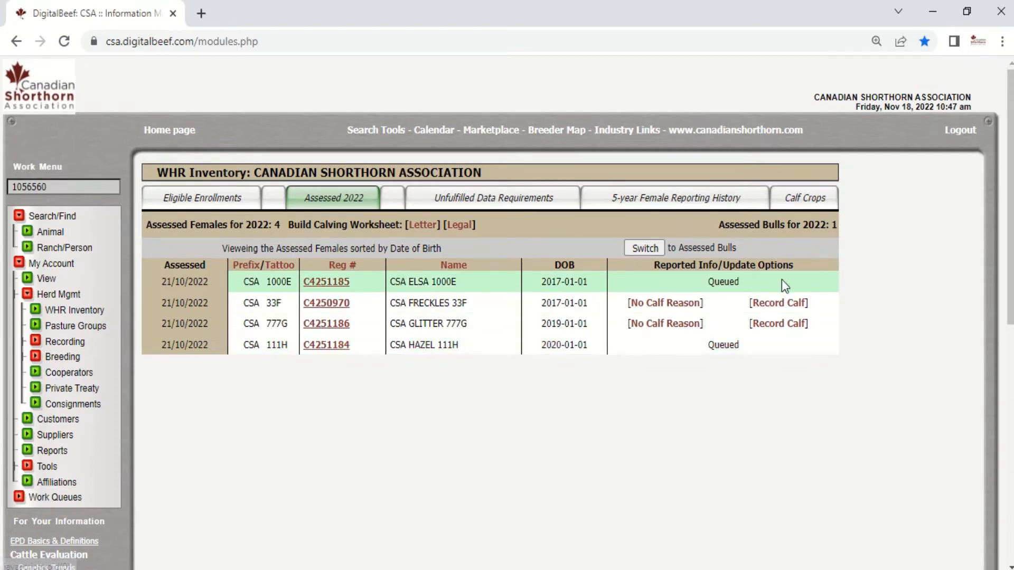
left_click(794, 304)
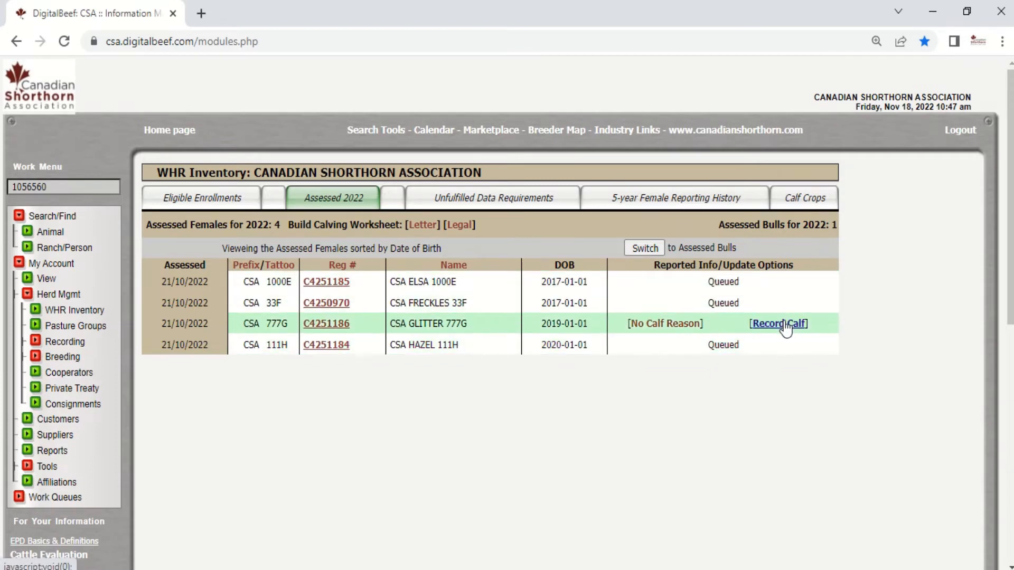
left_click(786, 325)
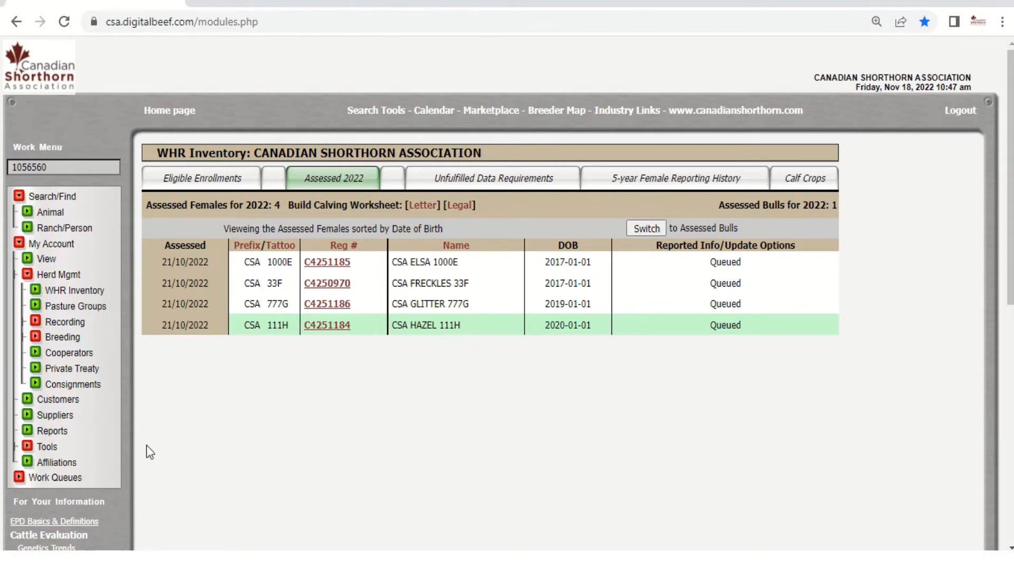
Open the association's pending work order in the birth recording work queue.
left_click(75, 477)
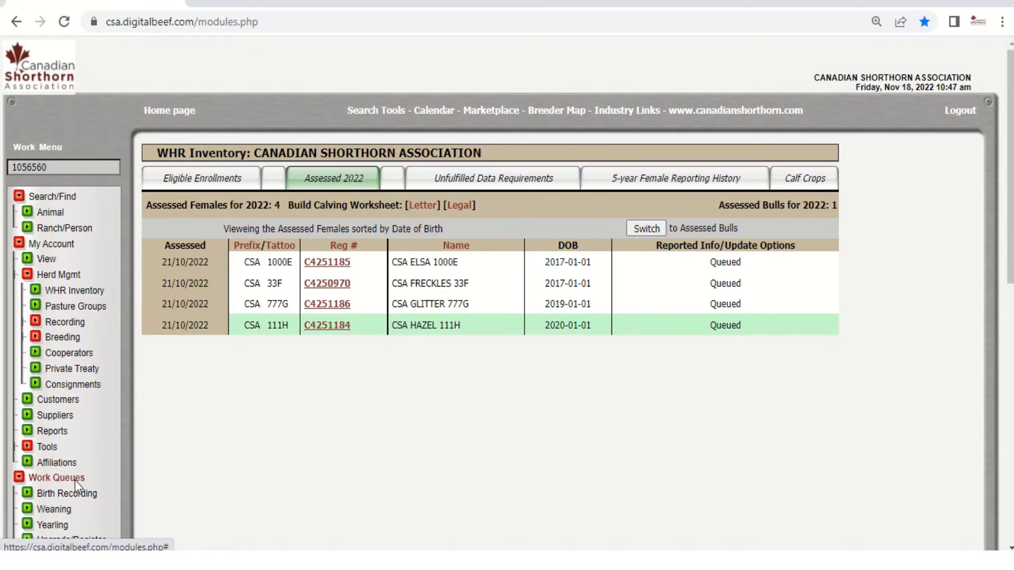
left_click(88, 495)
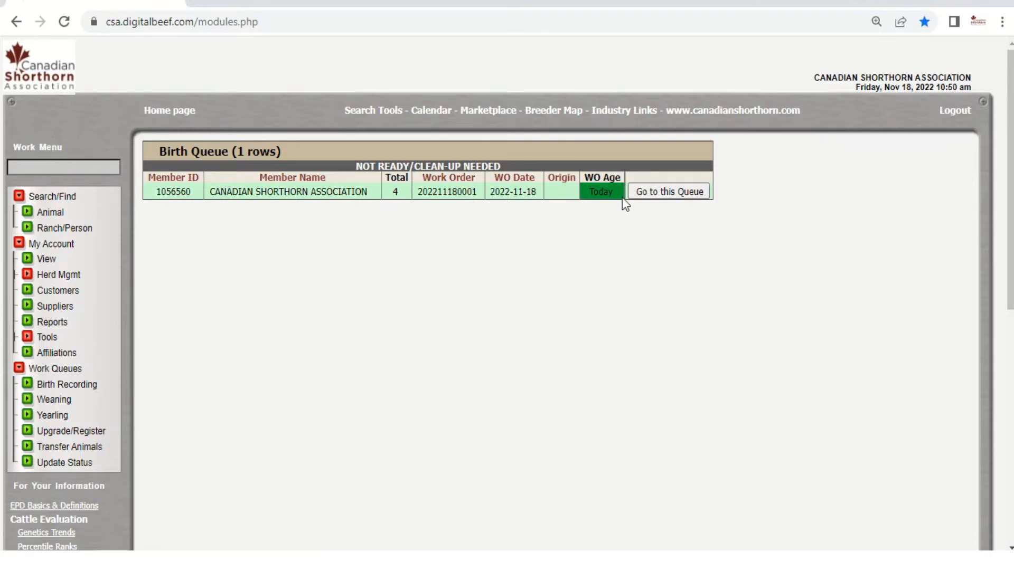
left_click(670, 191)
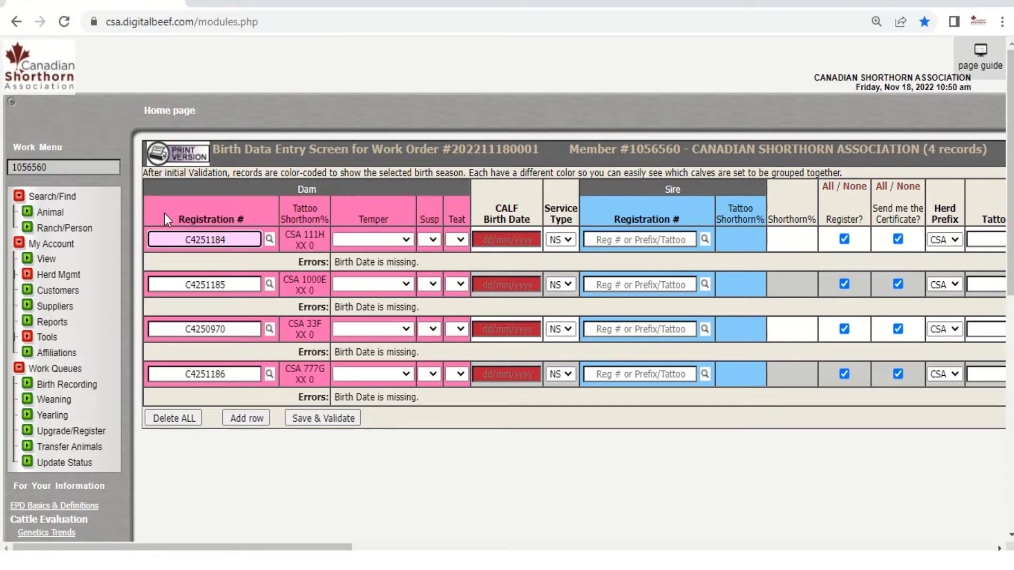
left_click_drag(166, 214, 921, 200)
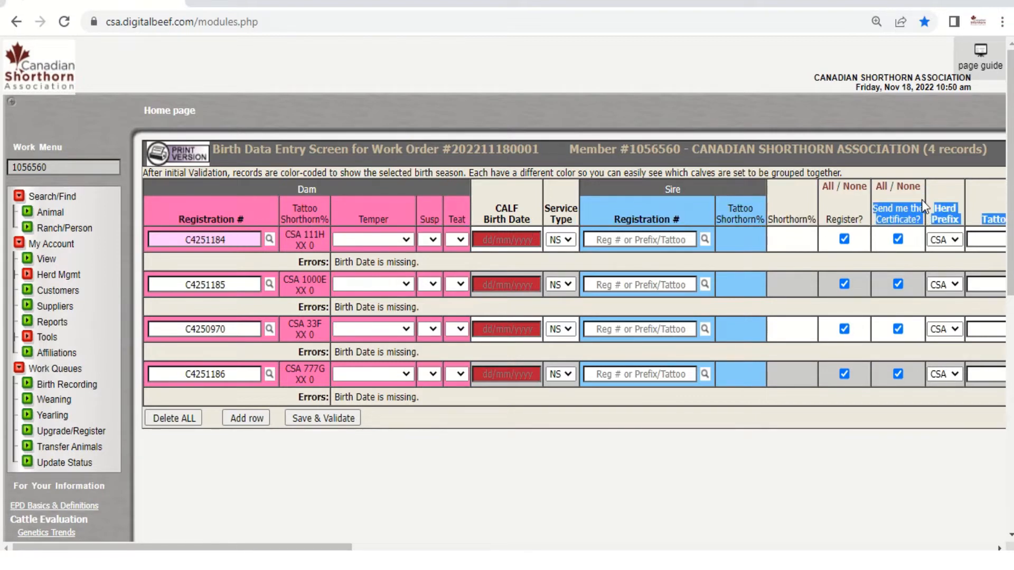
left_click(944, 184)
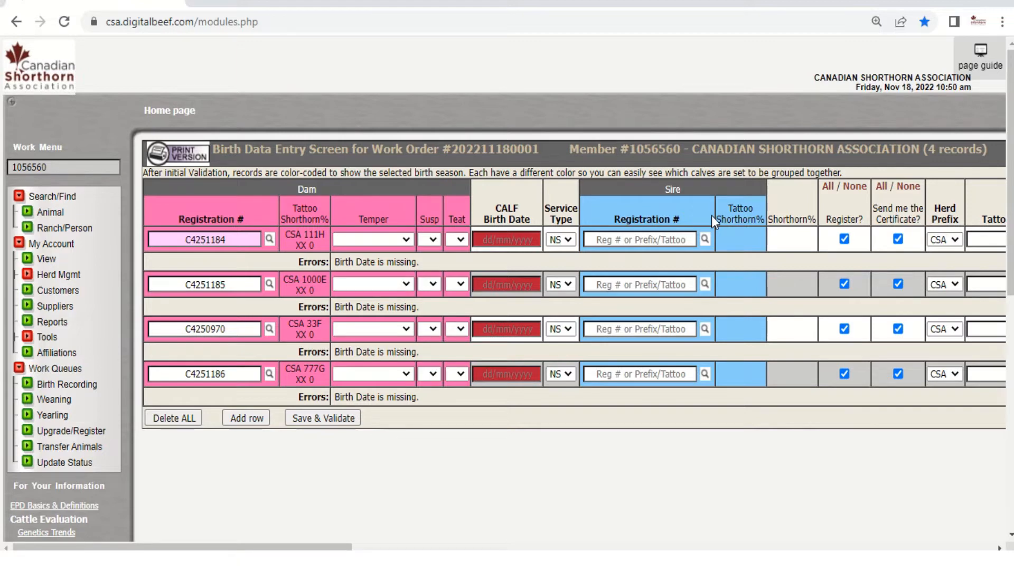
Read the page guide's explanations of service type, udder teat size and udder suspension, and close the guide.
mouse_move(980, 60)
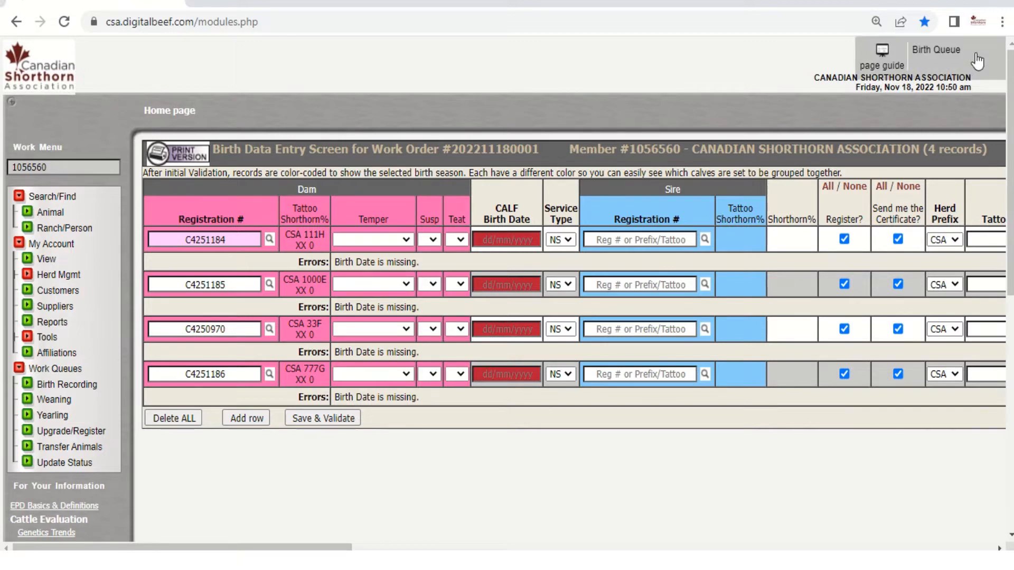
left_click(982, 61)
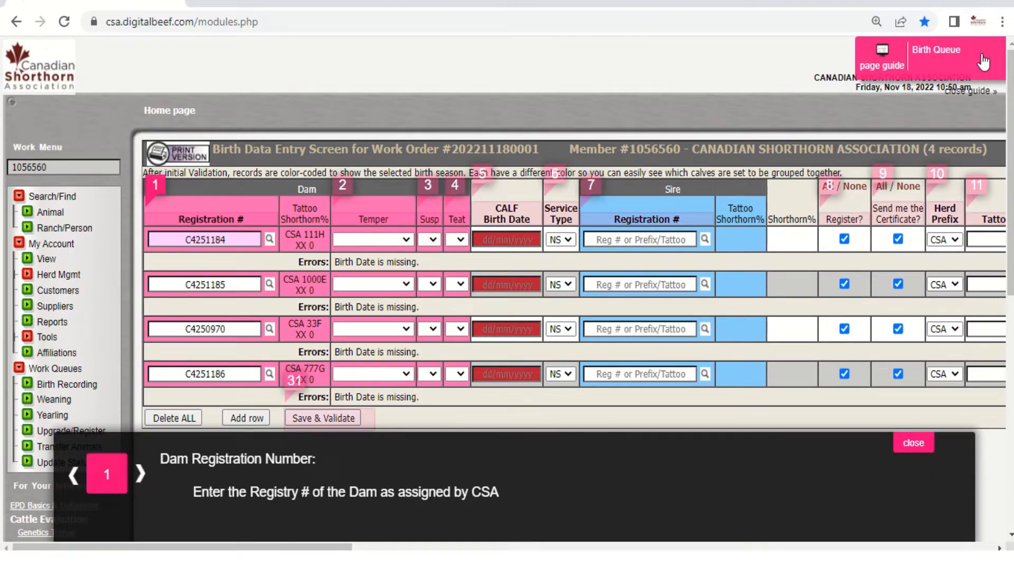
left_click(556, 175)
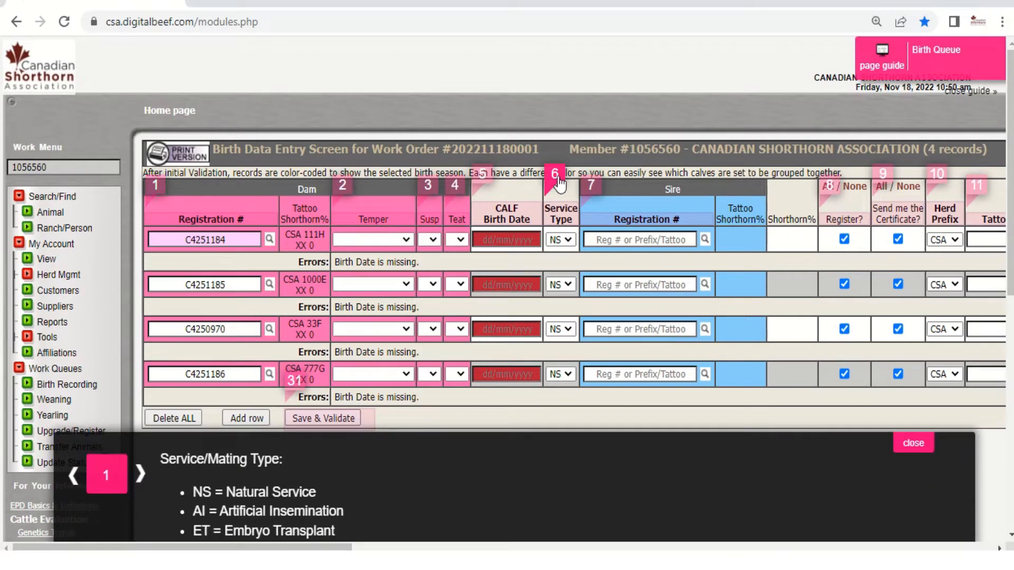
left_click(452, 191)
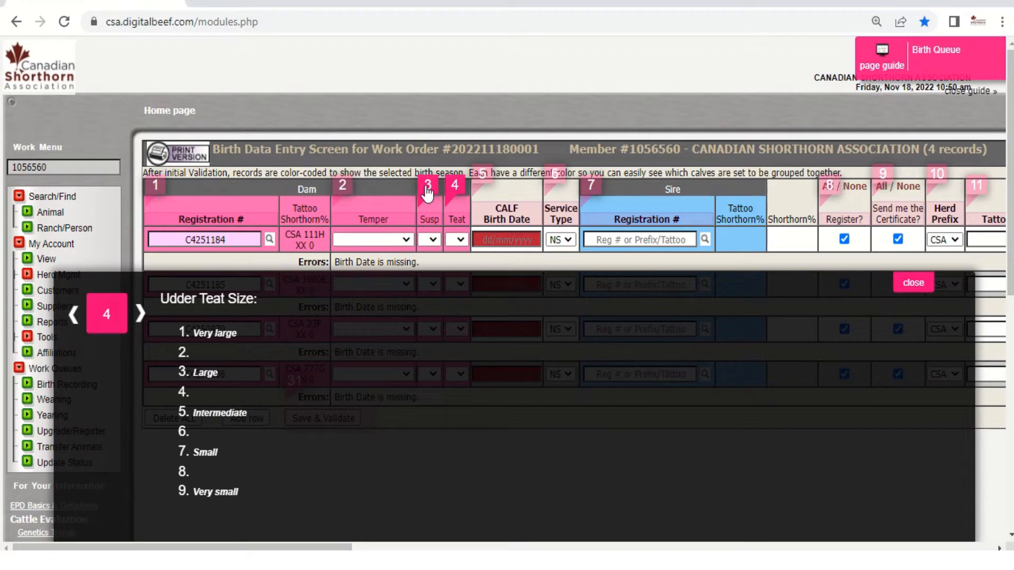
left_click(427, 191)
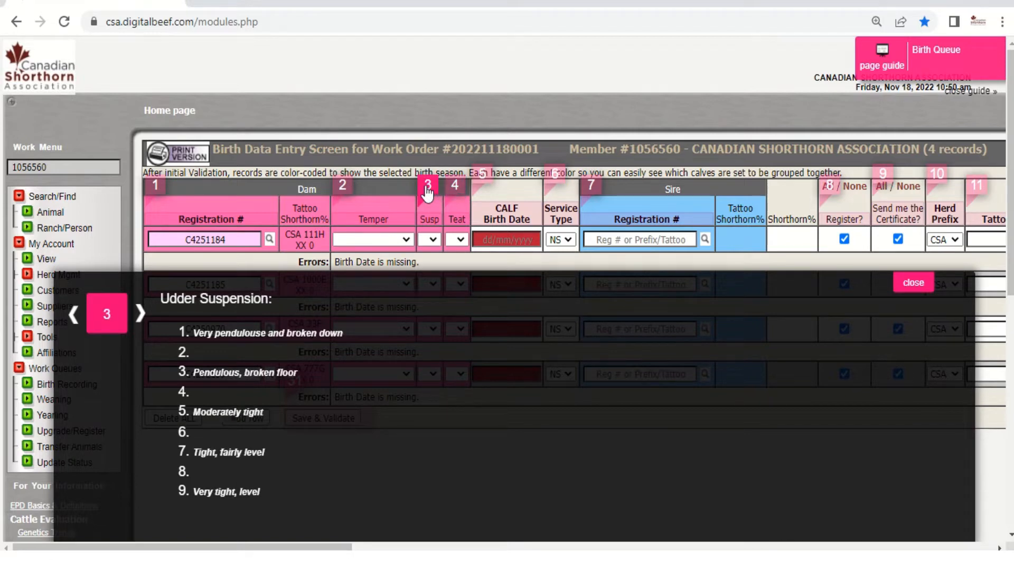
left_click(908, 285)
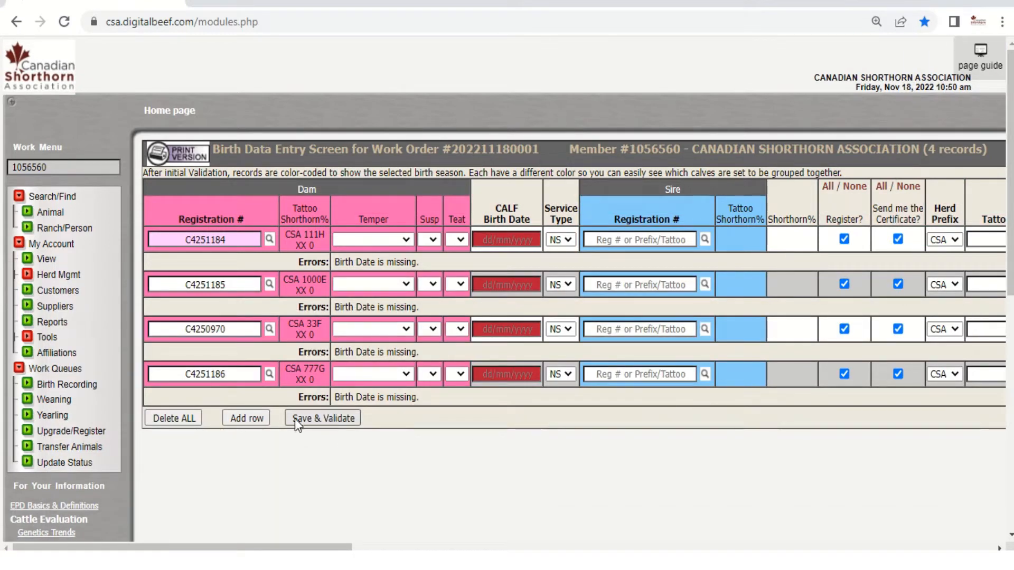
Save and validate the birth entries, and reselect CSA HAZEL 111H from the breeding female inventory as the first row's dam.
left_click(346, 423)
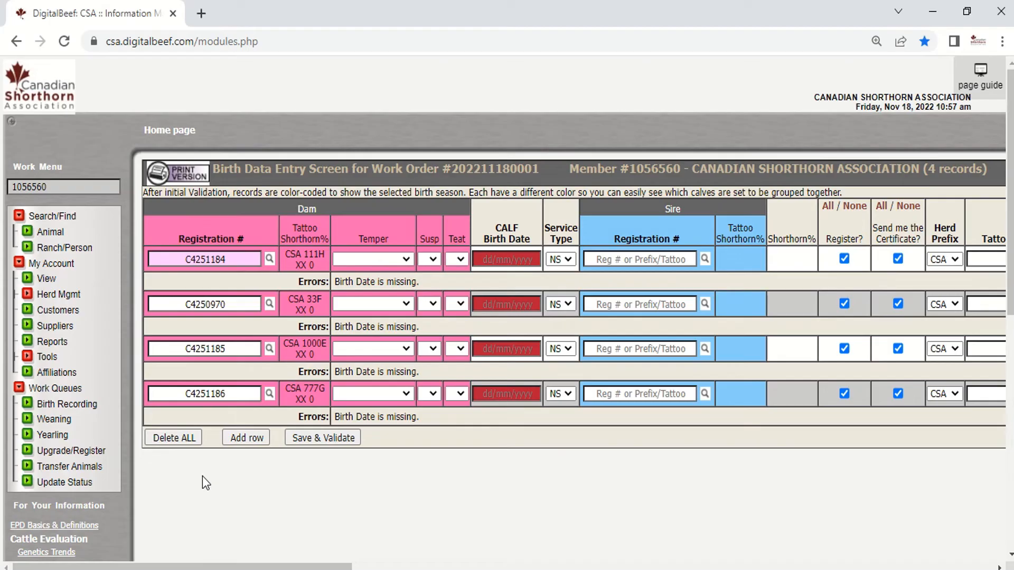
left_click(244, 257)
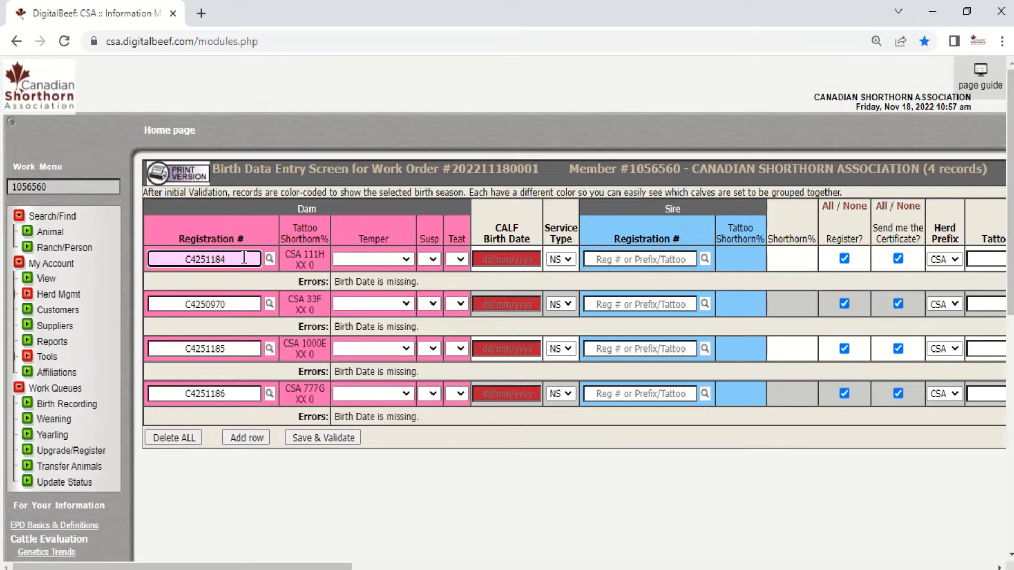
left_click_drag(244, 257, 180, 257)
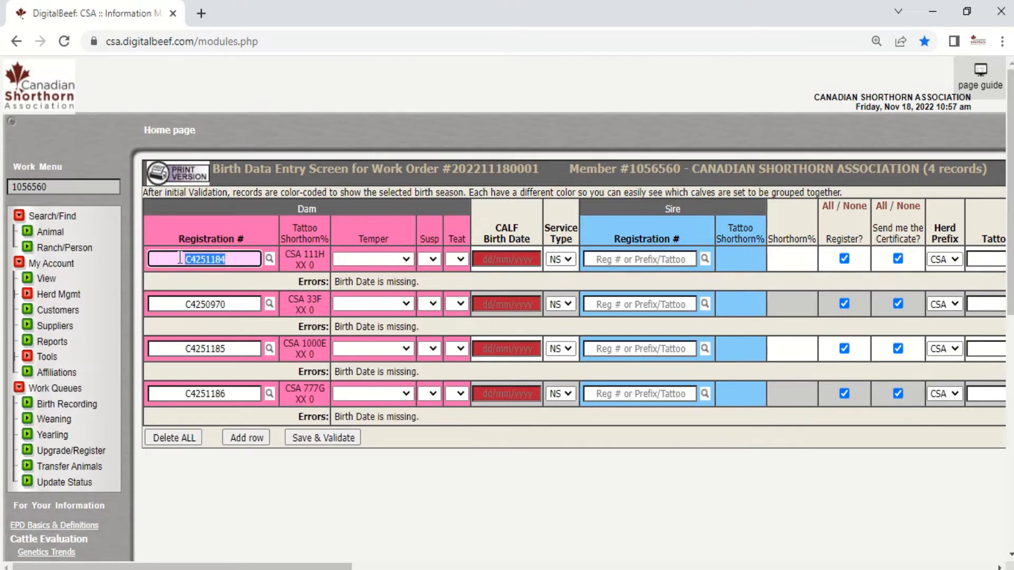
key("BackSpace")
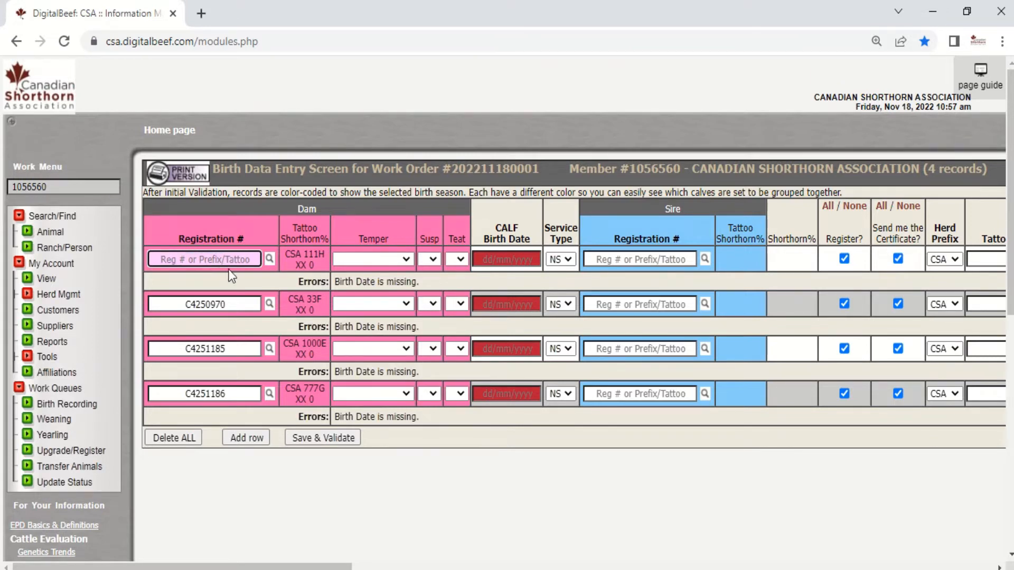
left_click(269, 259)
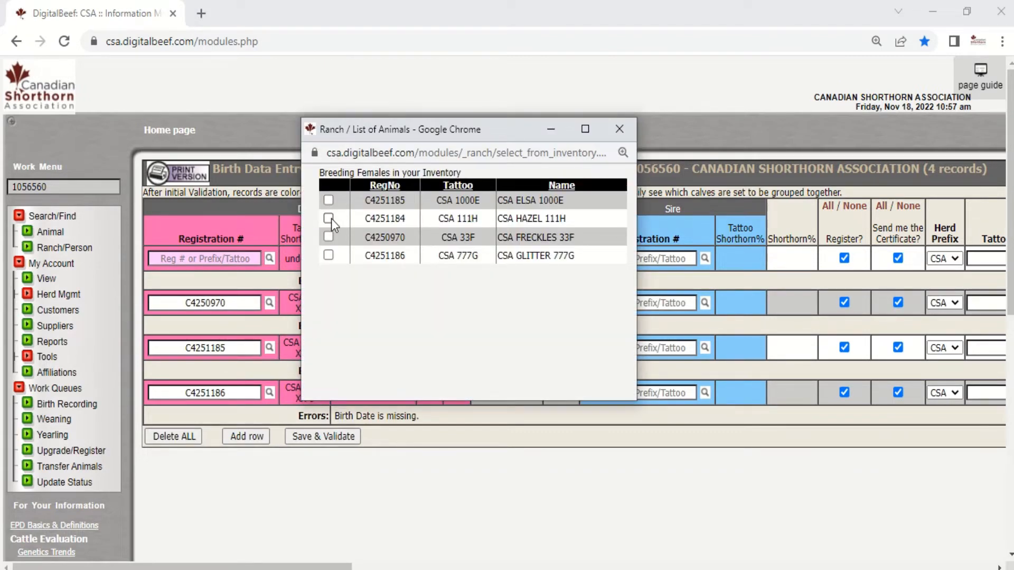
left_click(329, 219)
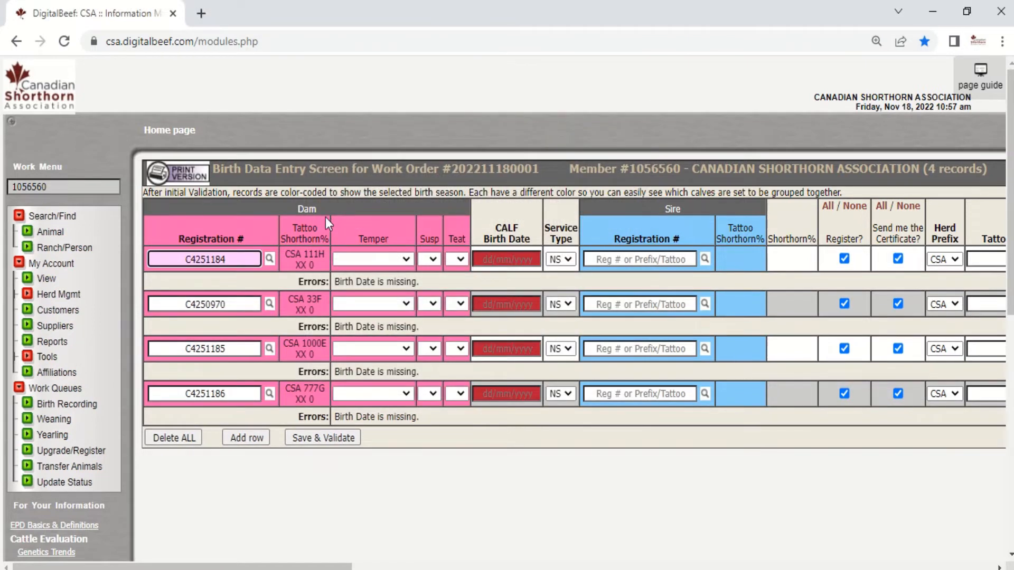
Set the first dam's temper to Docile, udder suspension to 5 and teat score to 7.
key("Tab")
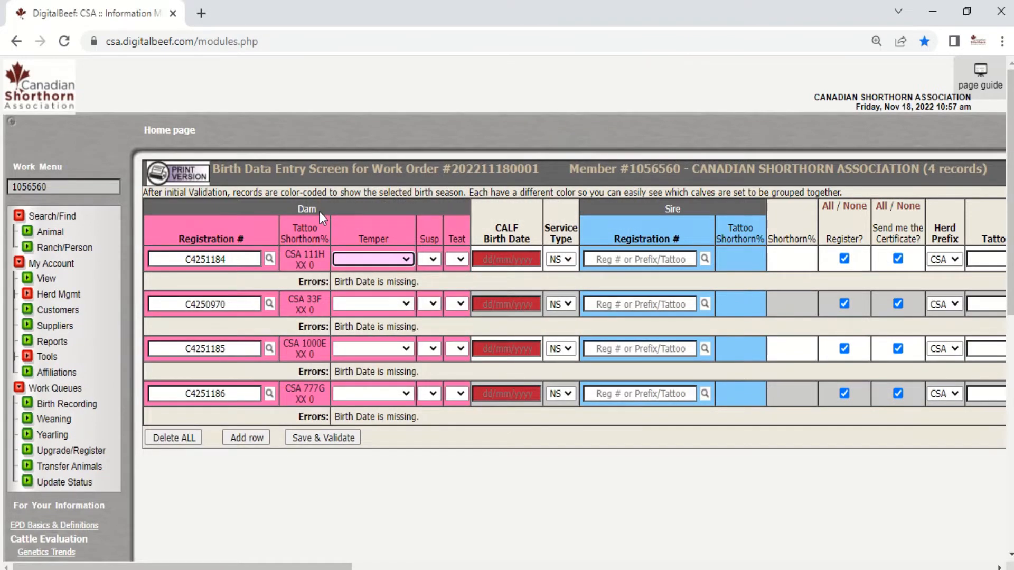
left_click(406, 261)
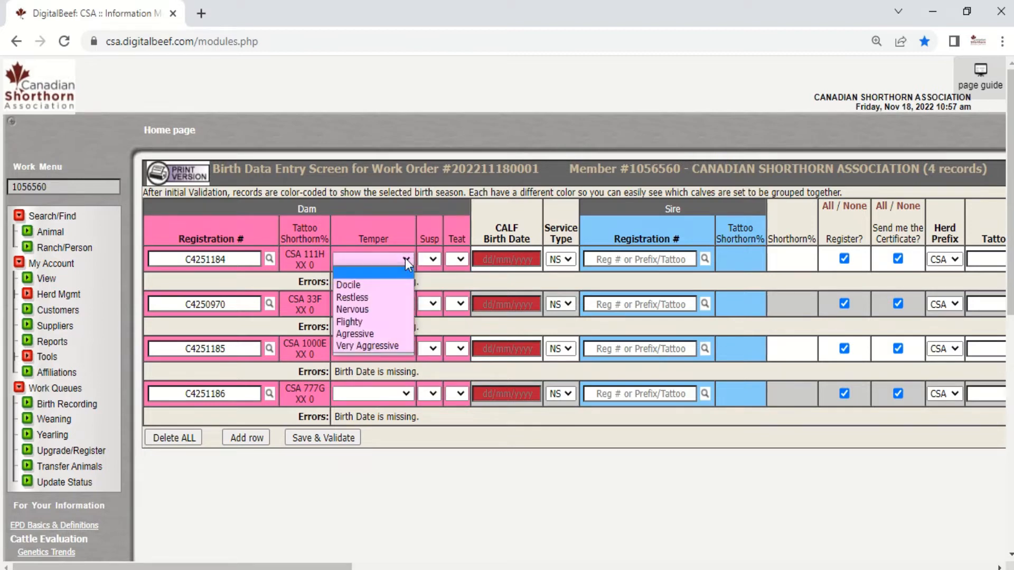
left_click(404, 285)
key("Tab")
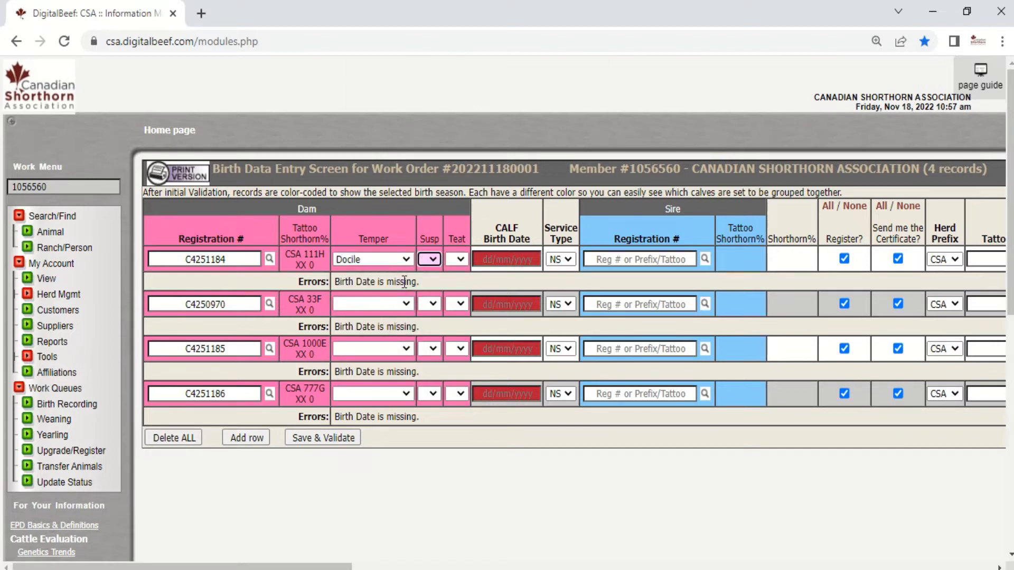
left_click(441, 267)
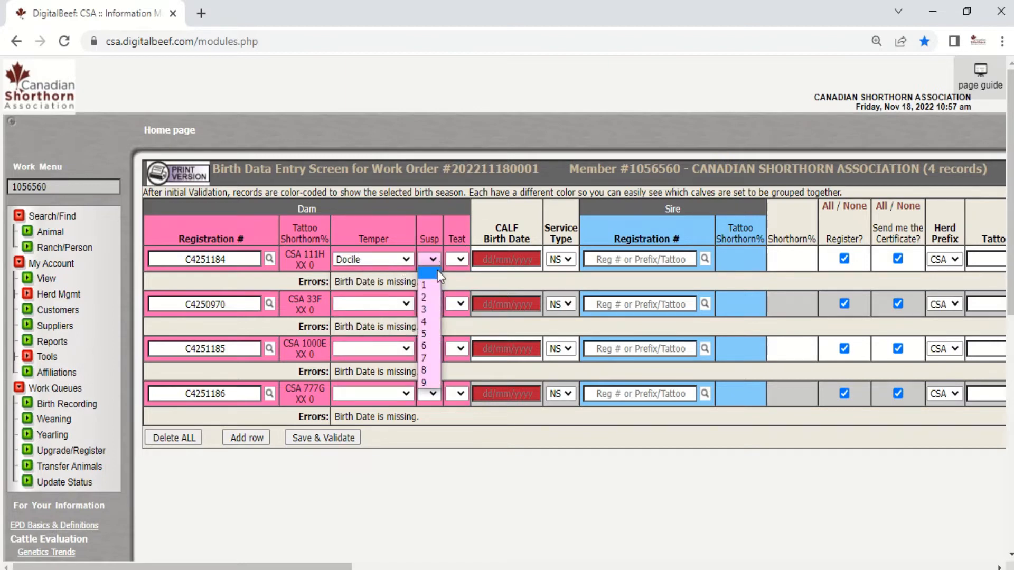
left_click(436, 334)
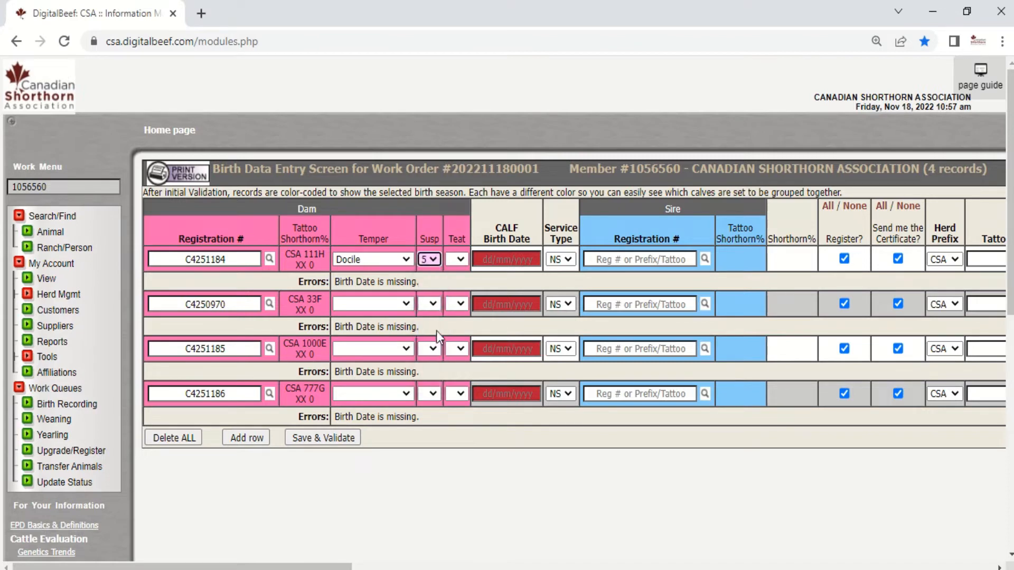
key("Tab")
left_click(462, 262)
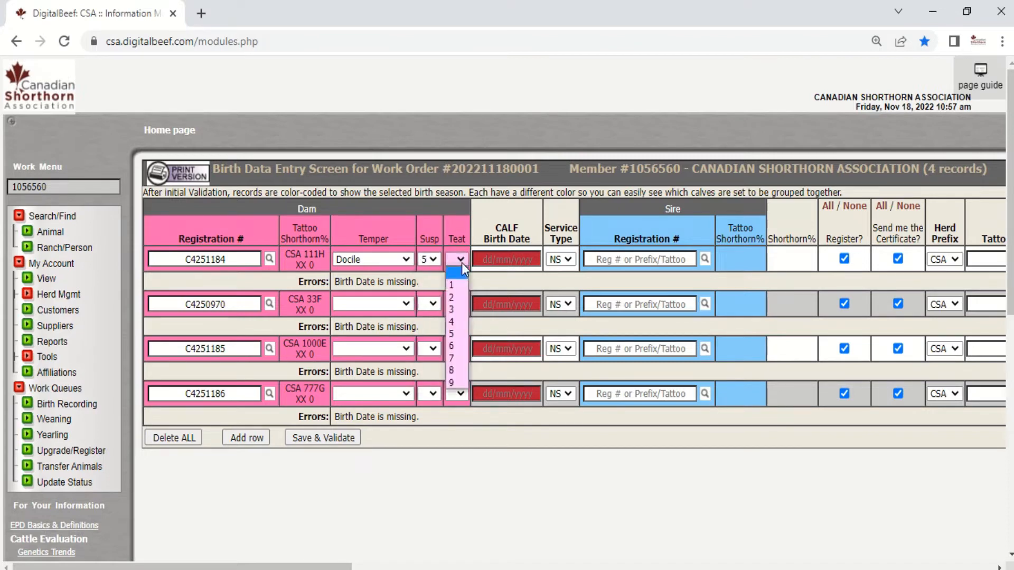
left_click(464, 358)
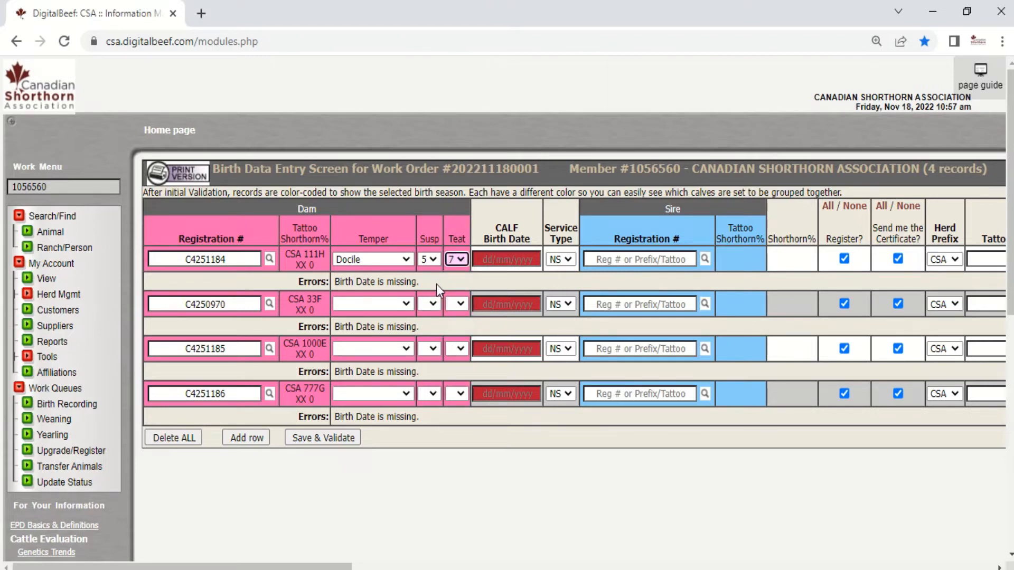
key("Tab")
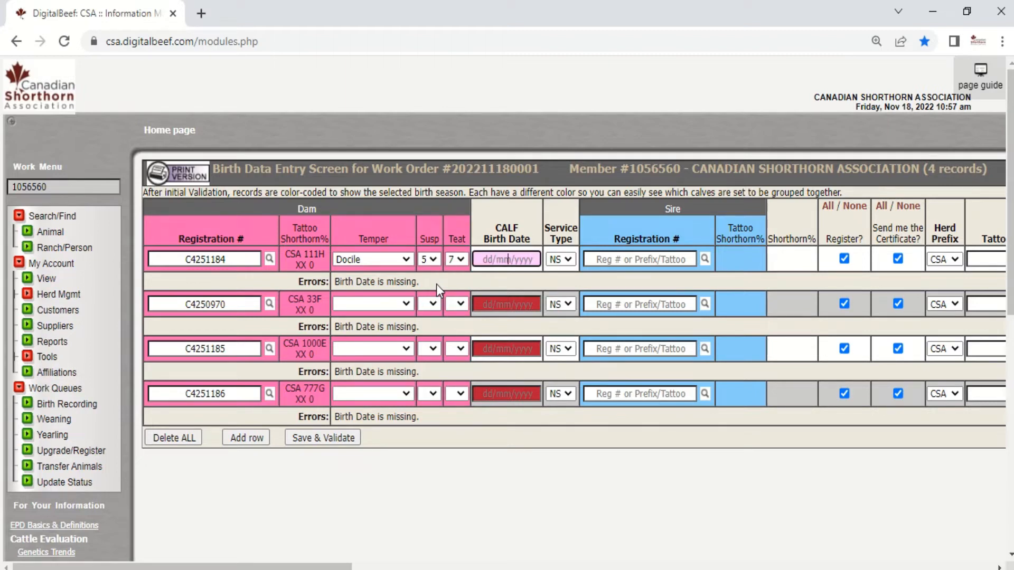
Set the first calf's birth date to 15/01/2022 and its service type to AI.
type("15/01/2022")
key("Tab")
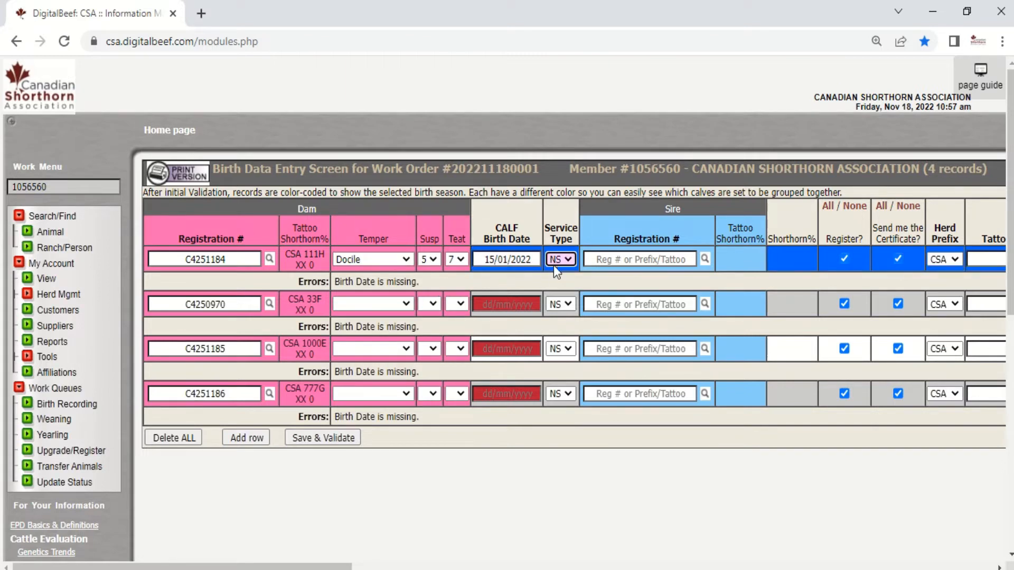
left_click(568, 260)
left_click(554, 284)
key("Tab")
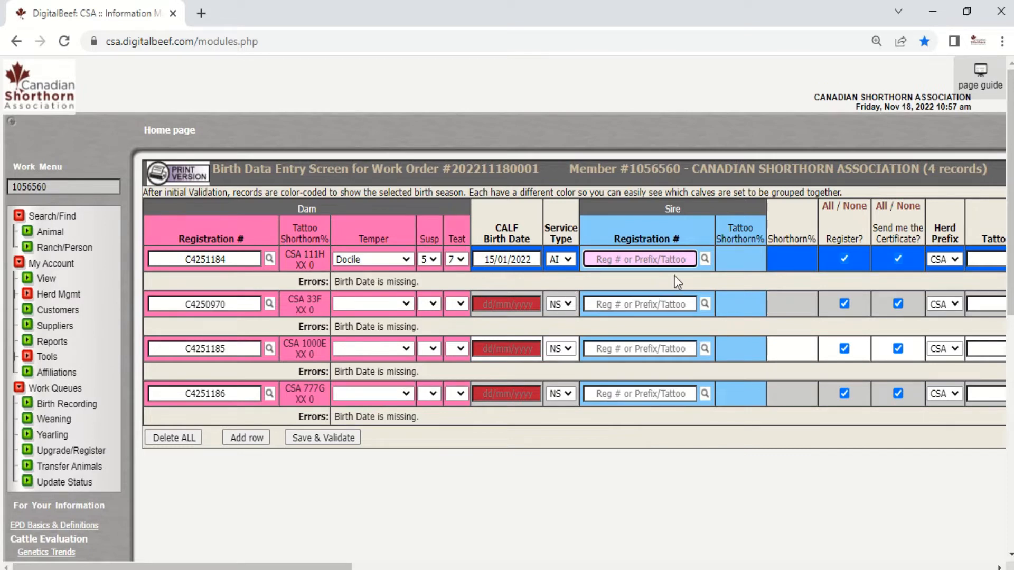
Select MANDALONG SUPER FLAG from the bull inventory as the first calf's sire, and turn off sending its certificate.
left_click(706, 266)
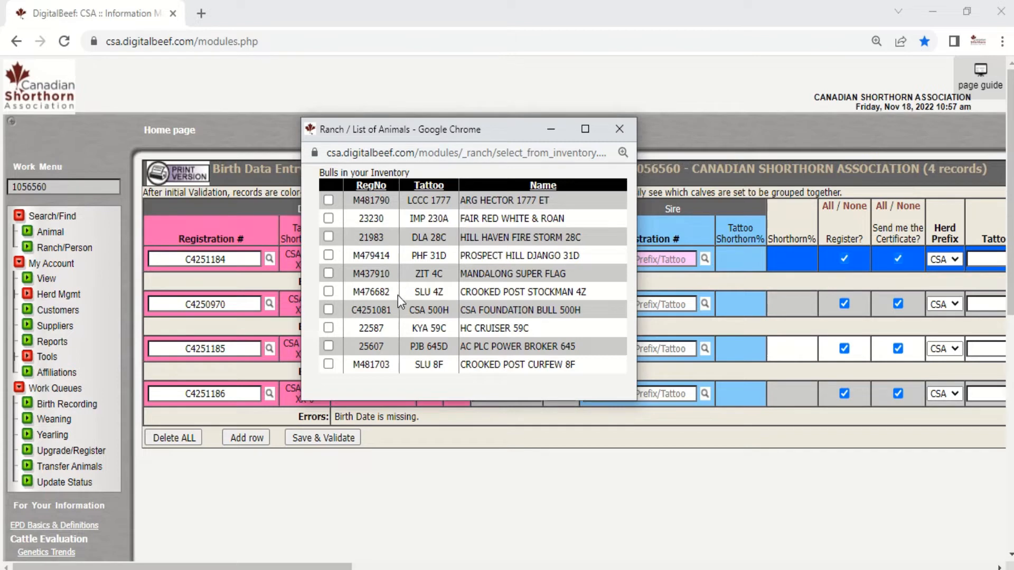
left_click(328, 273)
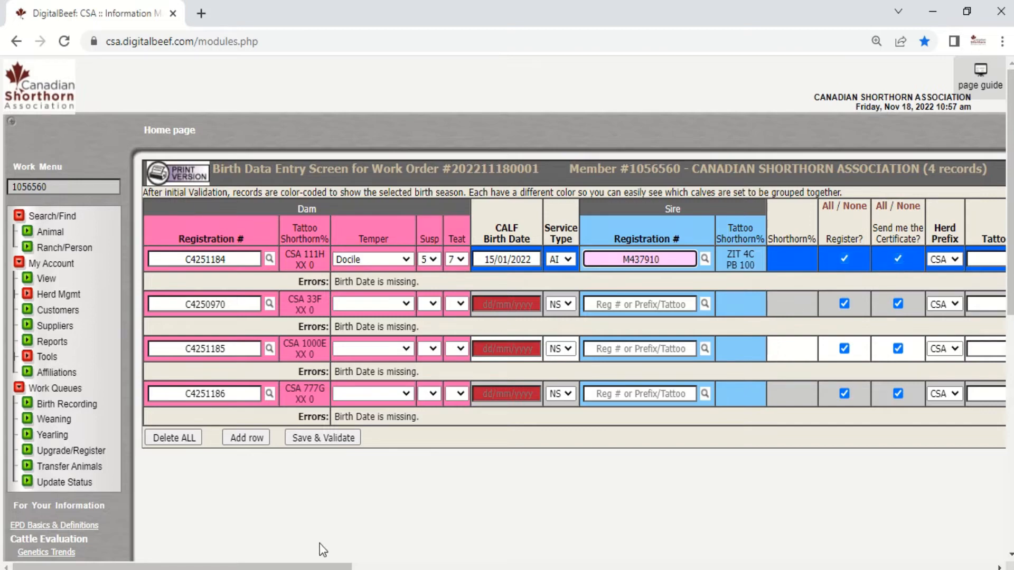
left_click_drag(301, 568, 540, 568)
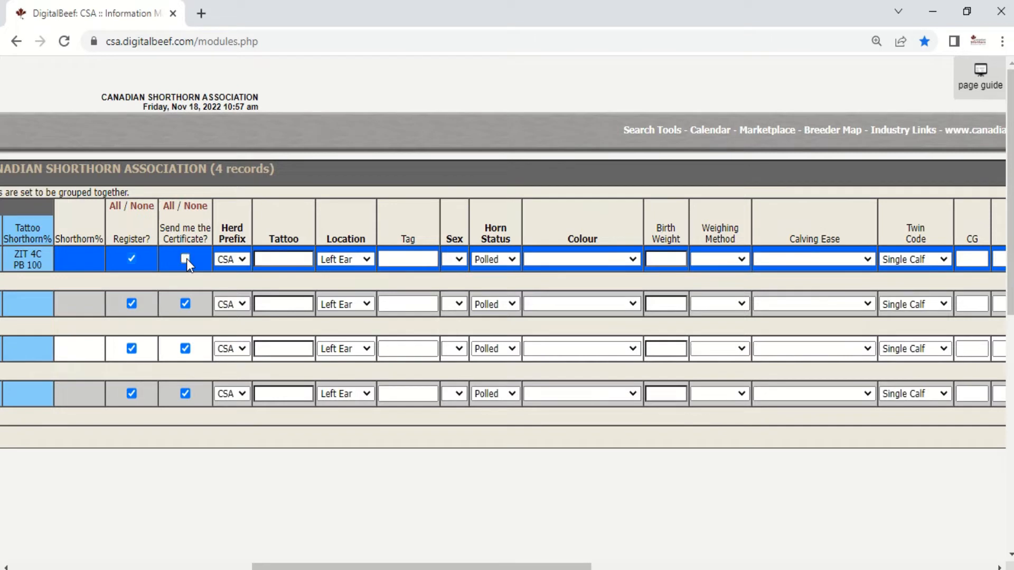
Keep herd prefix CSA and enter tattoo 1K for the first calf, checking the 2022 year letter in the International Letter list.
left_click(246, 259)
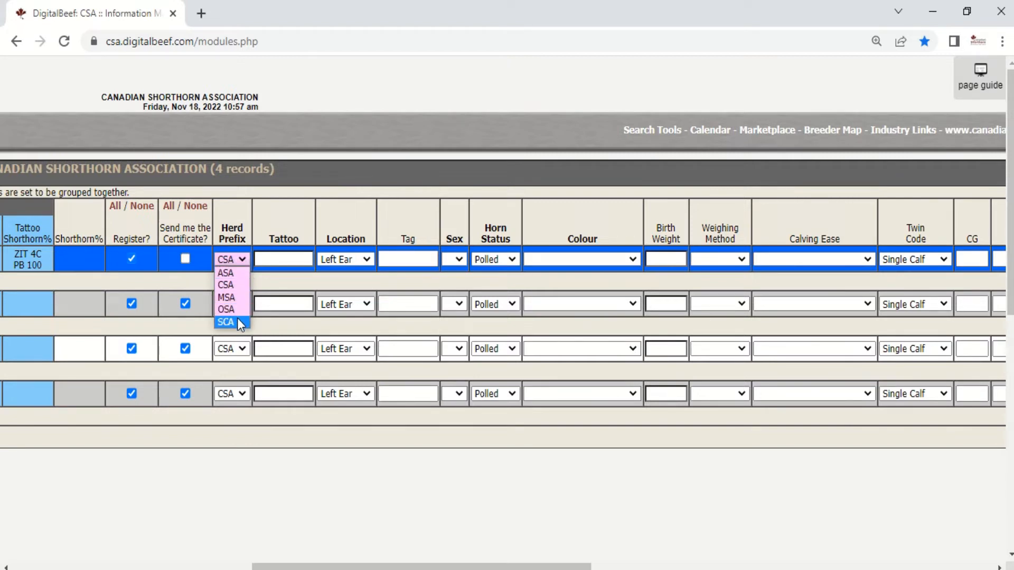
left_click(243, 284)
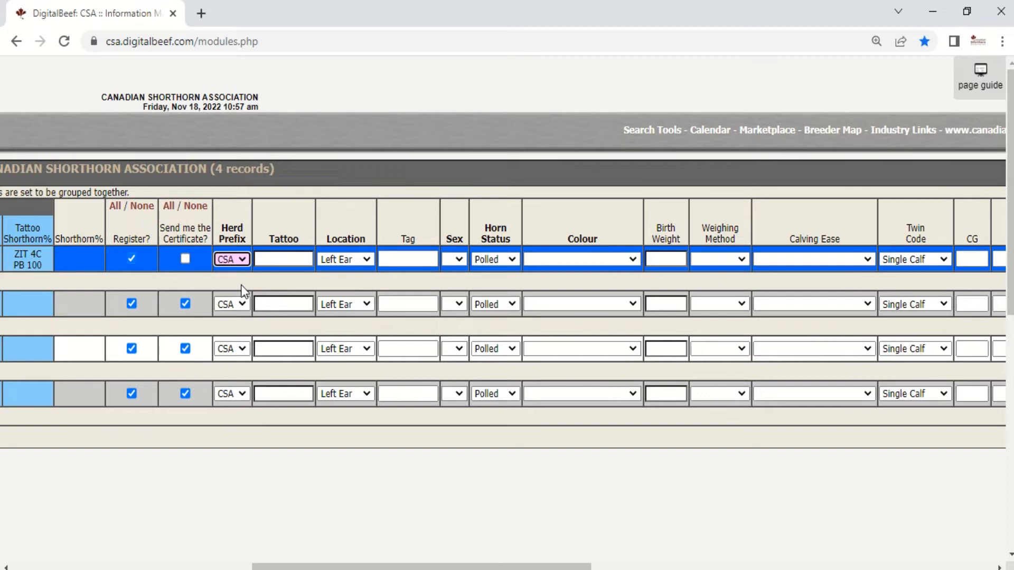
key("Tab")
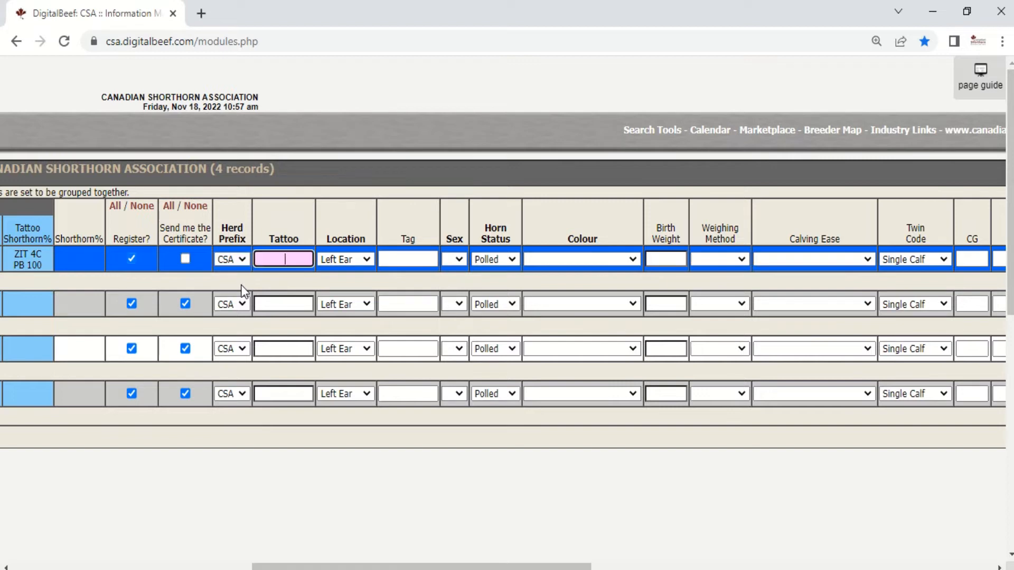
type("1K")
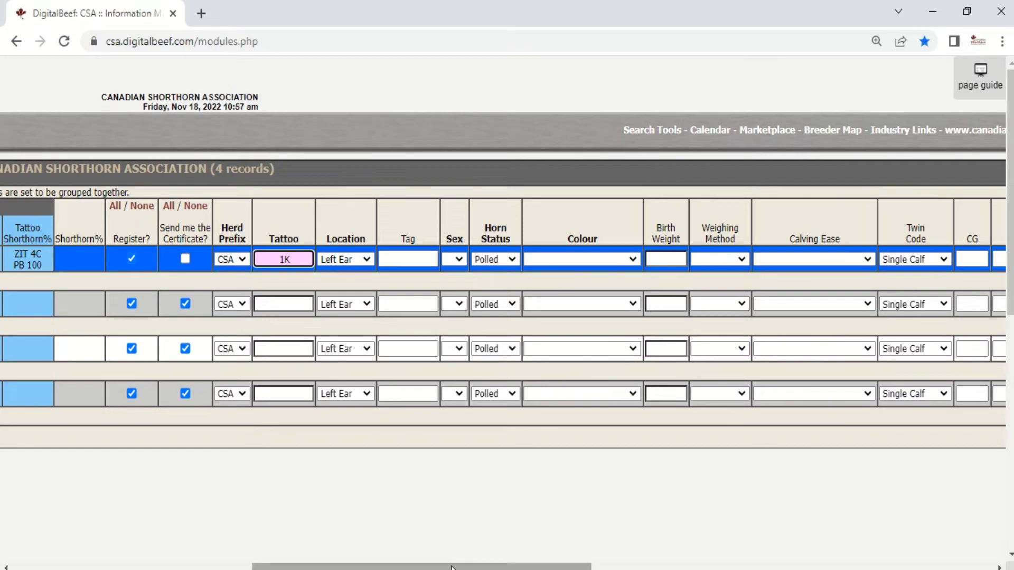
left_click_drag(441, 566, 146, 526)
scroll(88, 419, "down", 6)
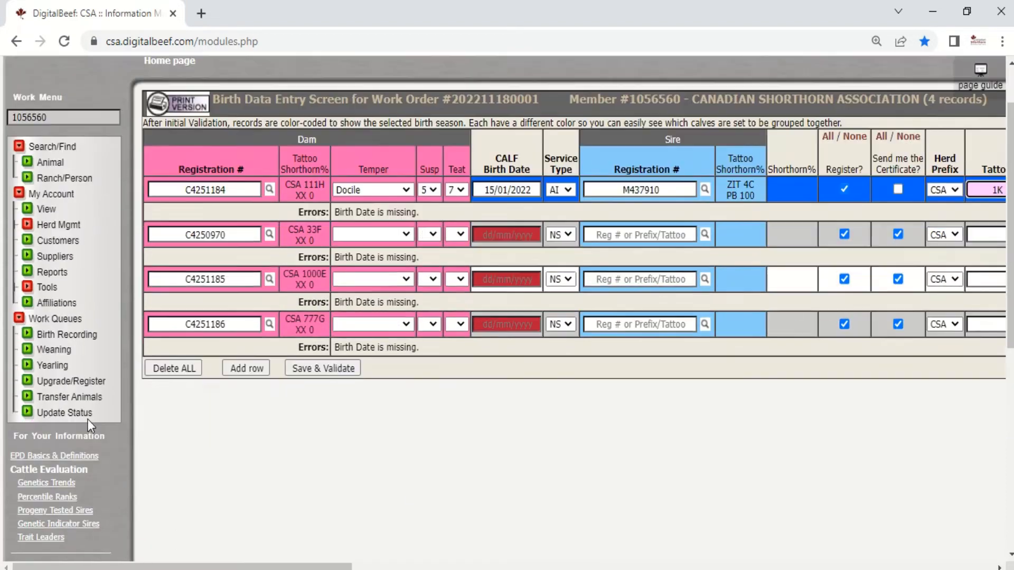
scroll(66, 399, "down", 1)
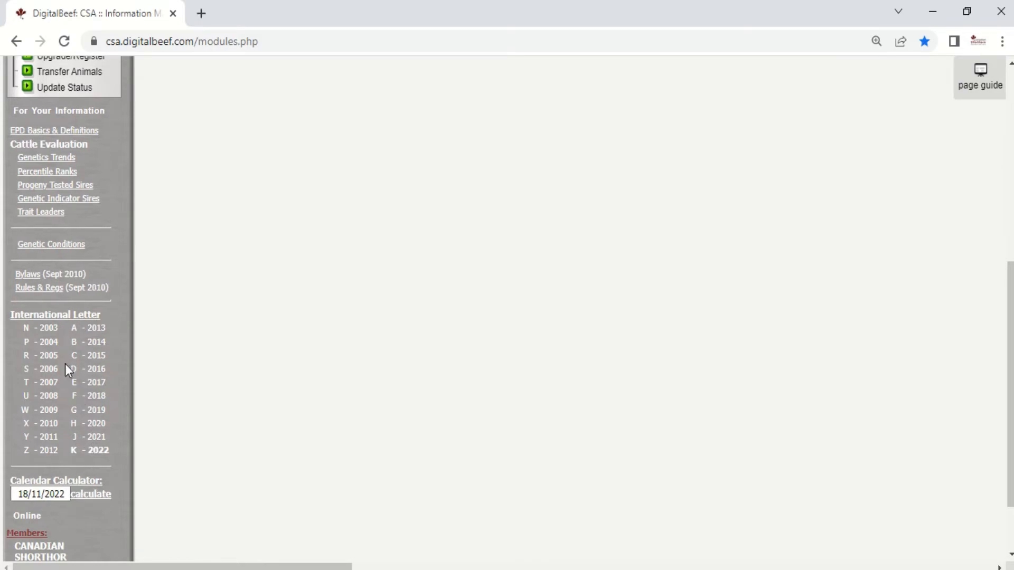
scroll(65, 363, "up", 6)
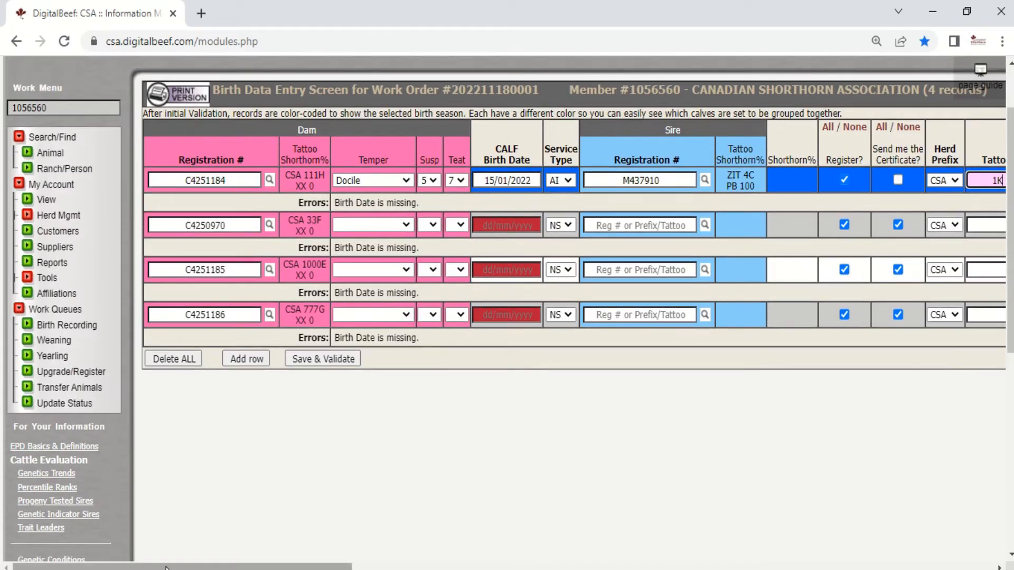
Keep the first calf's tattoo location as Left Ear and enter 1K as its tag.
left_click_drag(166, 567, 488, 568)
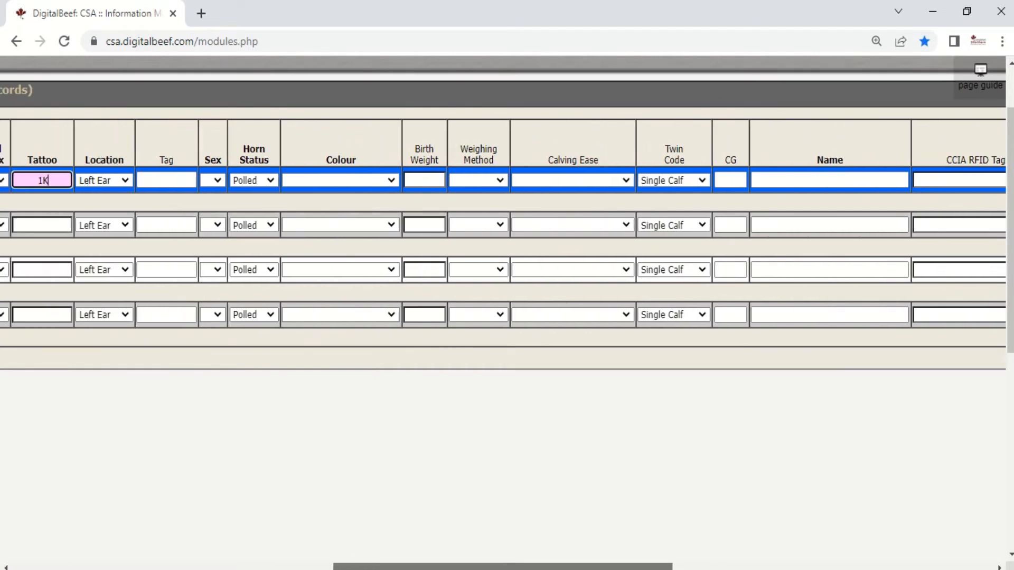
left_click(127, 181)
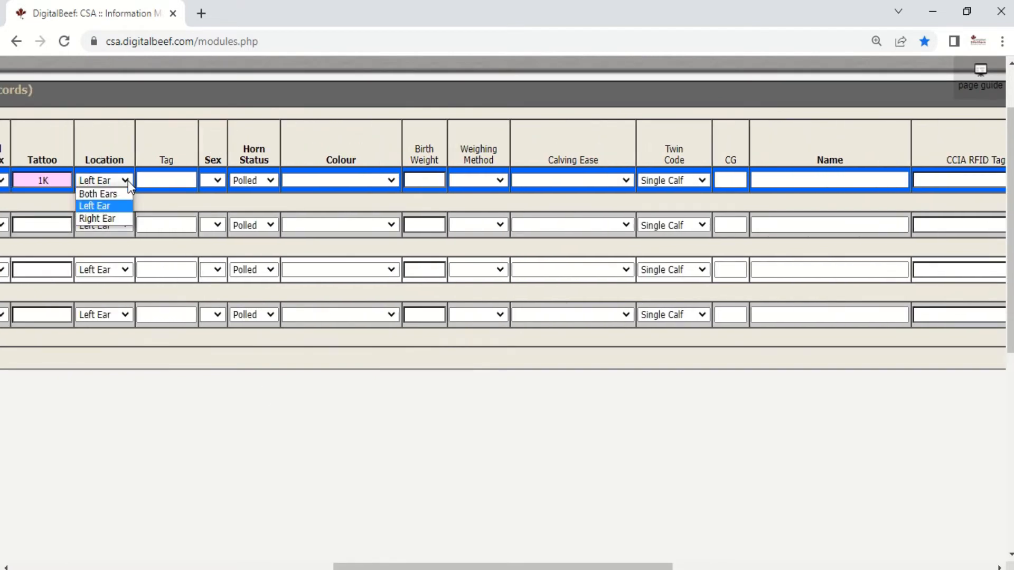
left_click(127, 181)
key("Tab")
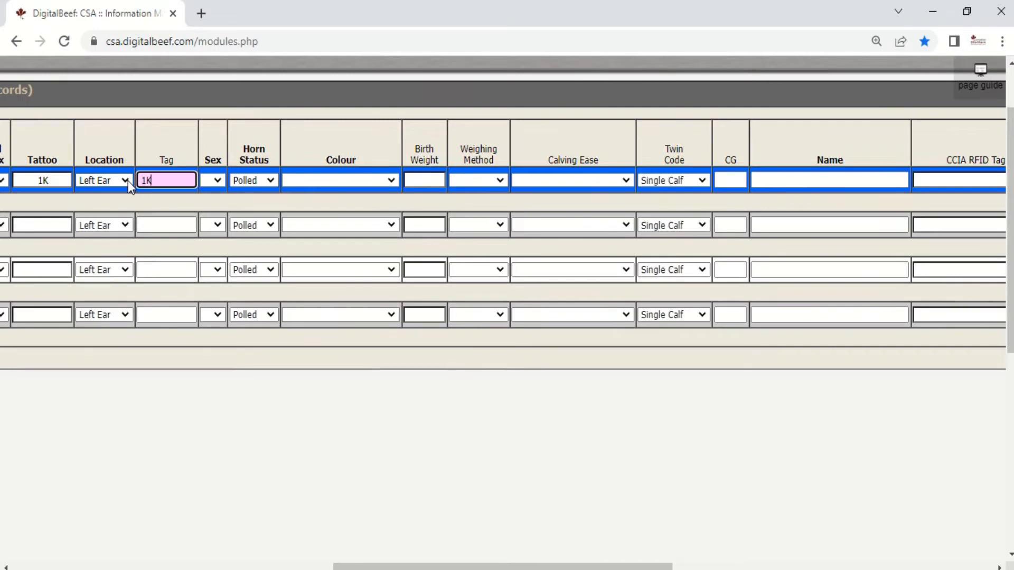
key("Tab")
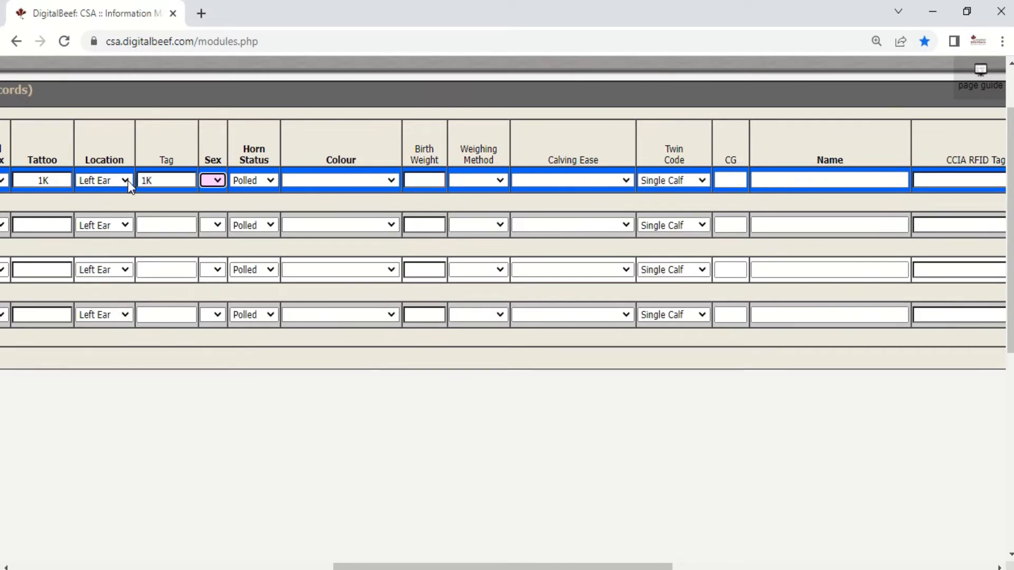
Set the first calf's sex to F and keep its horn status as Polled.
left_click(217, 181)
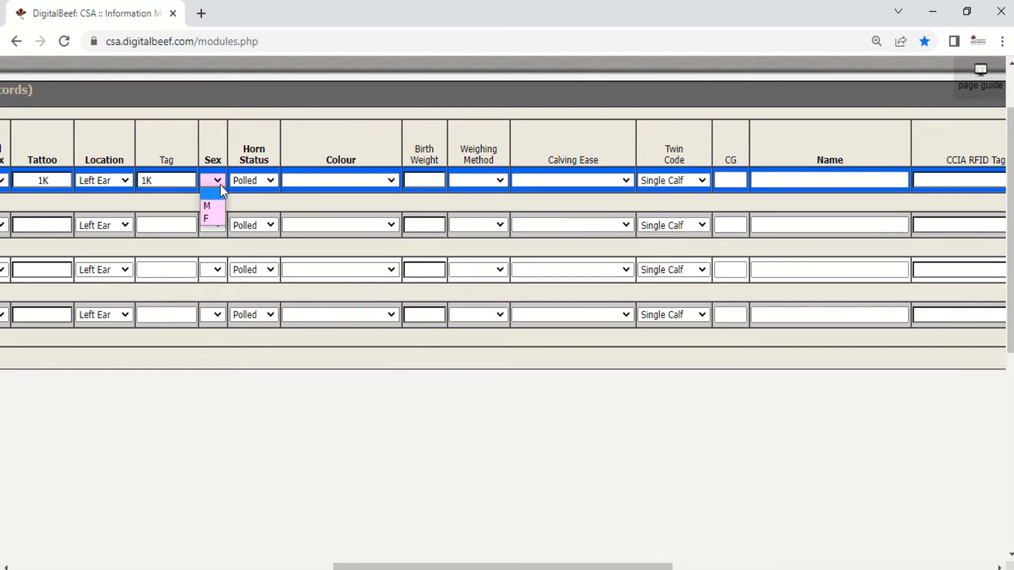
left_click(220, 219)
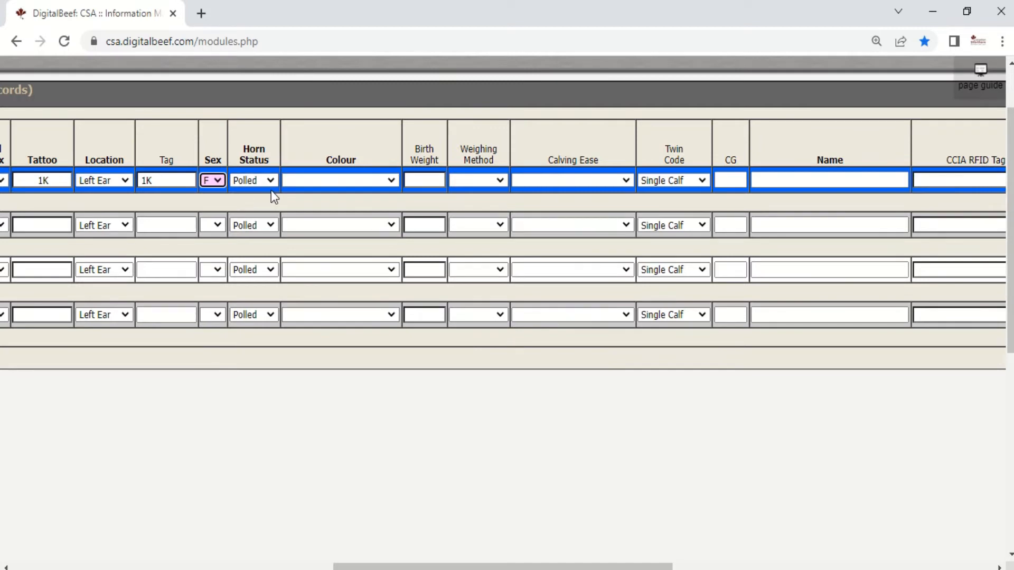
key("Tab")
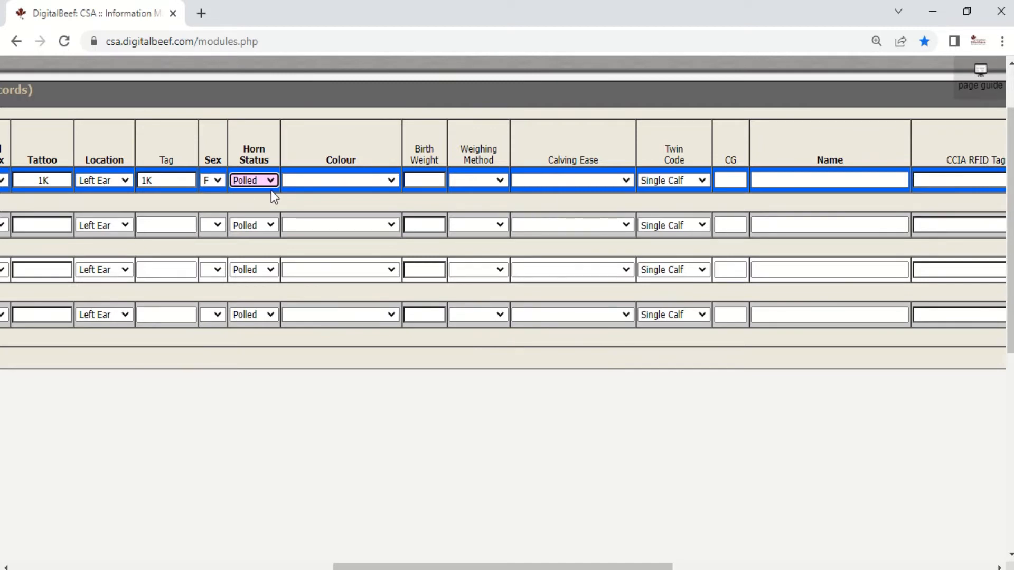
left_click(271, 180)
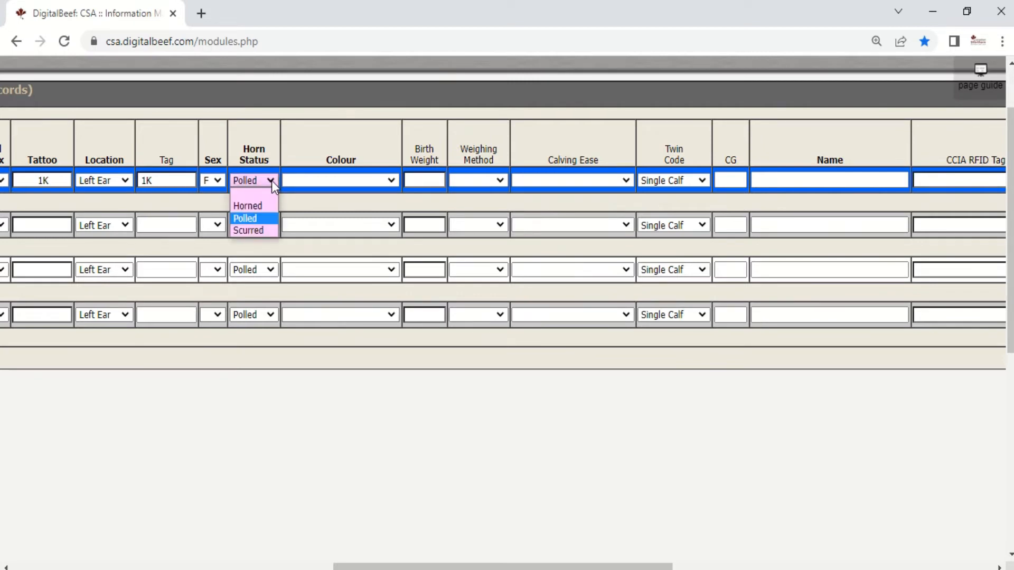
left_click(271, 180)
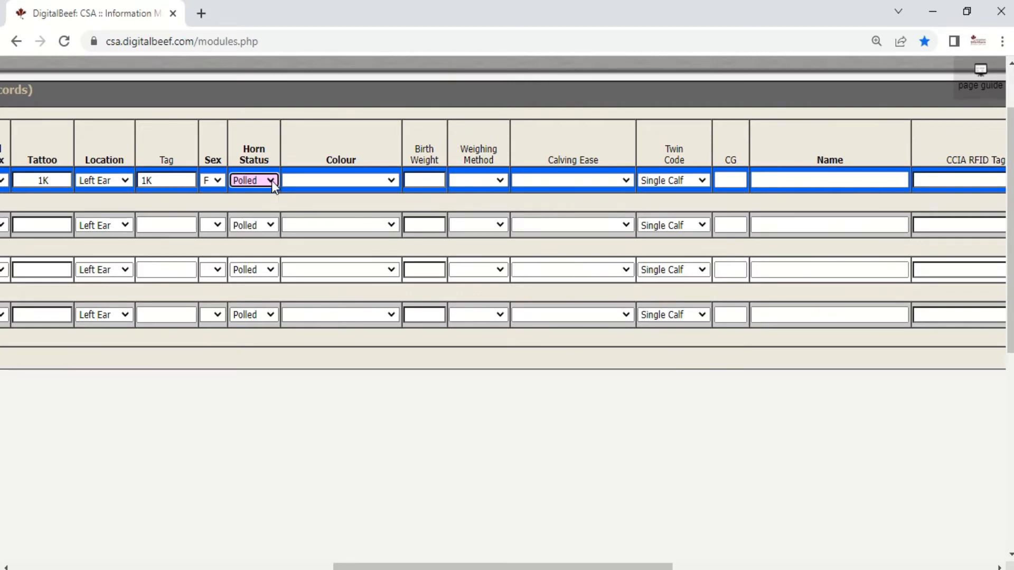
key("Tab")
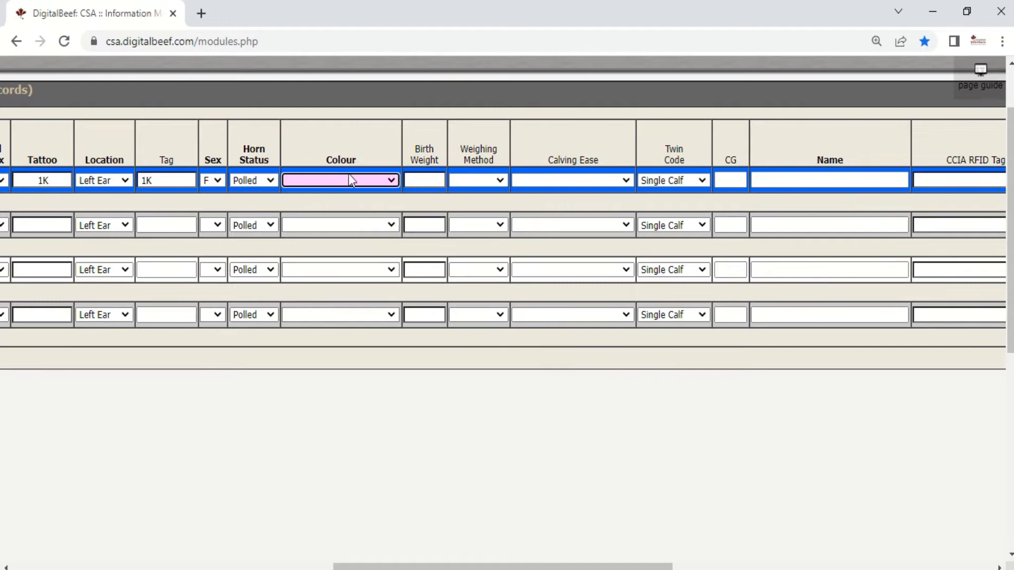
Set the first calf's colour to Roan, birth weight to 87 and weighing method to Scale.
left_click(391, 182)
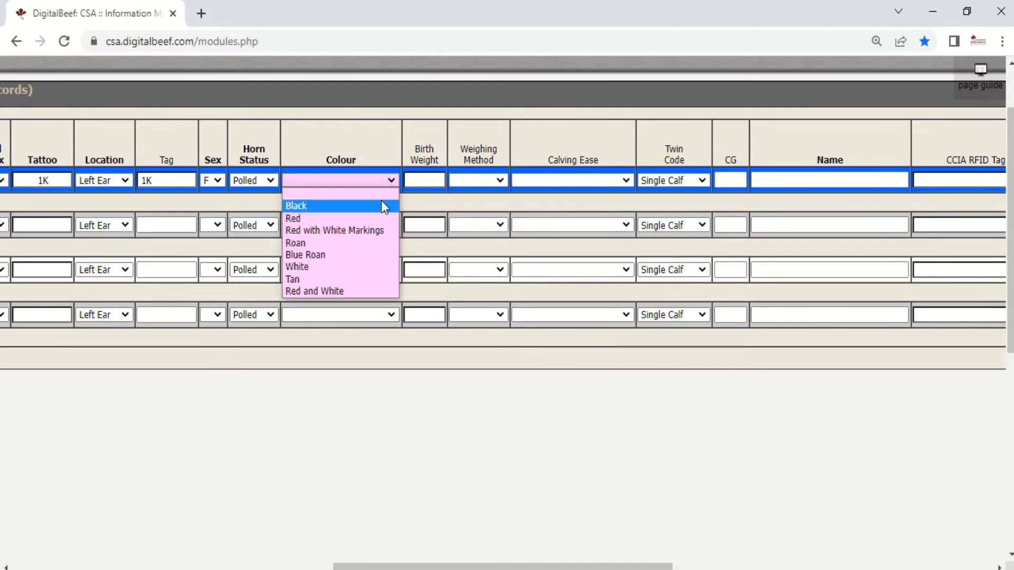
left_click(369, 242)
key("Tab")
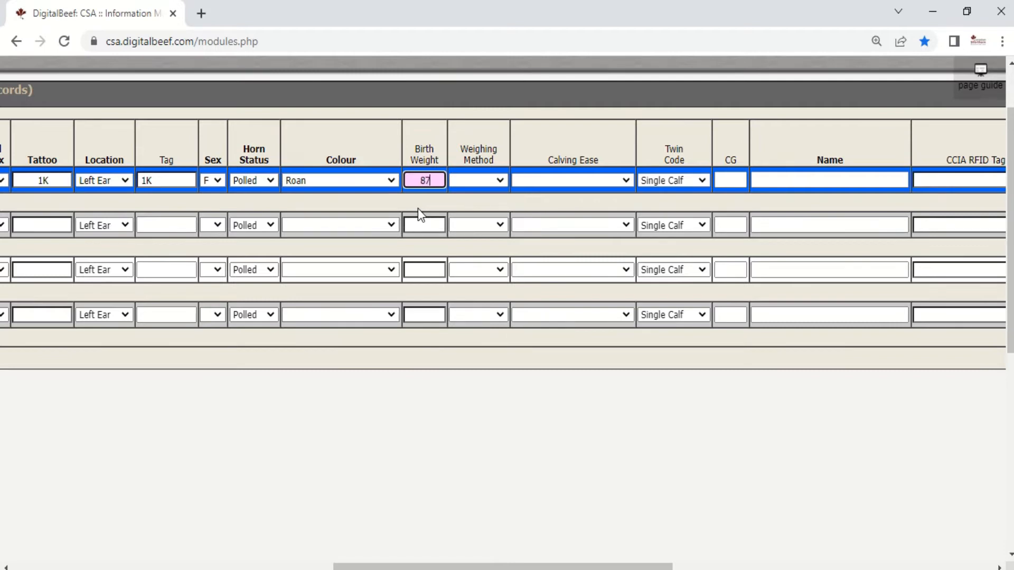
key("Tab")
key("s")
key("Tab")
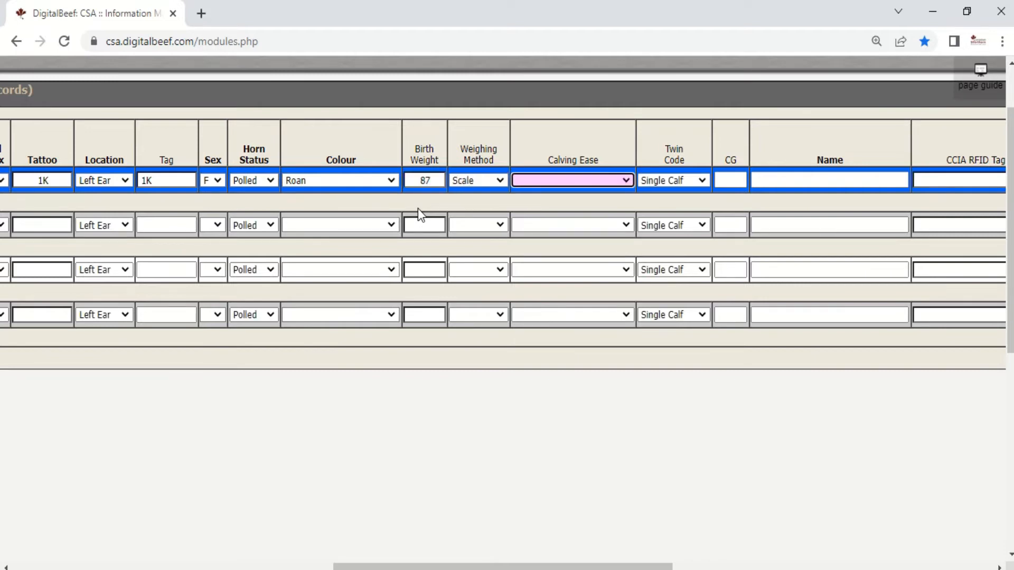
Set the first calf's calving ease to Unobserved or Unassisted and keep the twin code as Single Calf.
left_click(626, 179)
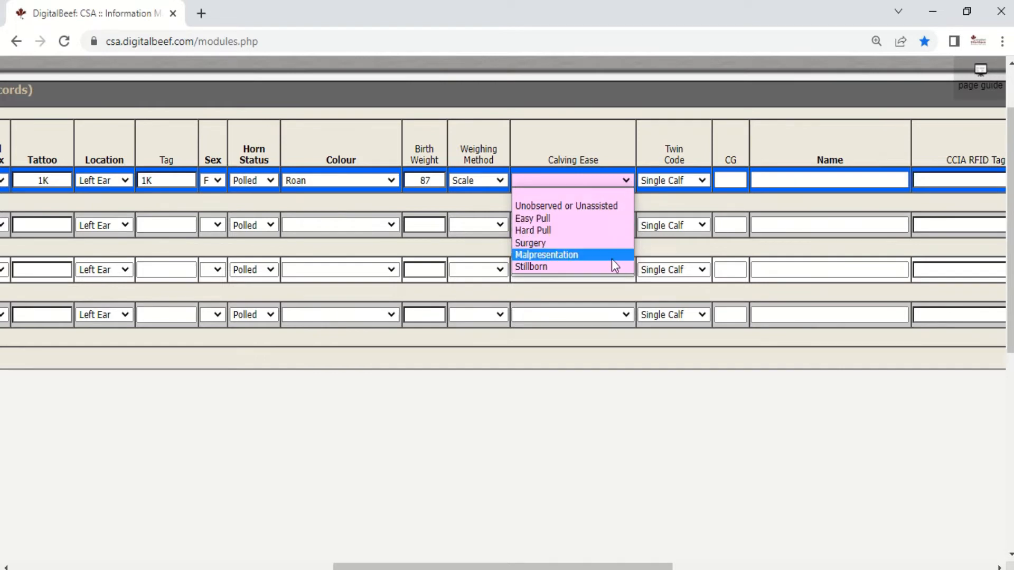
left_click(617, 209)
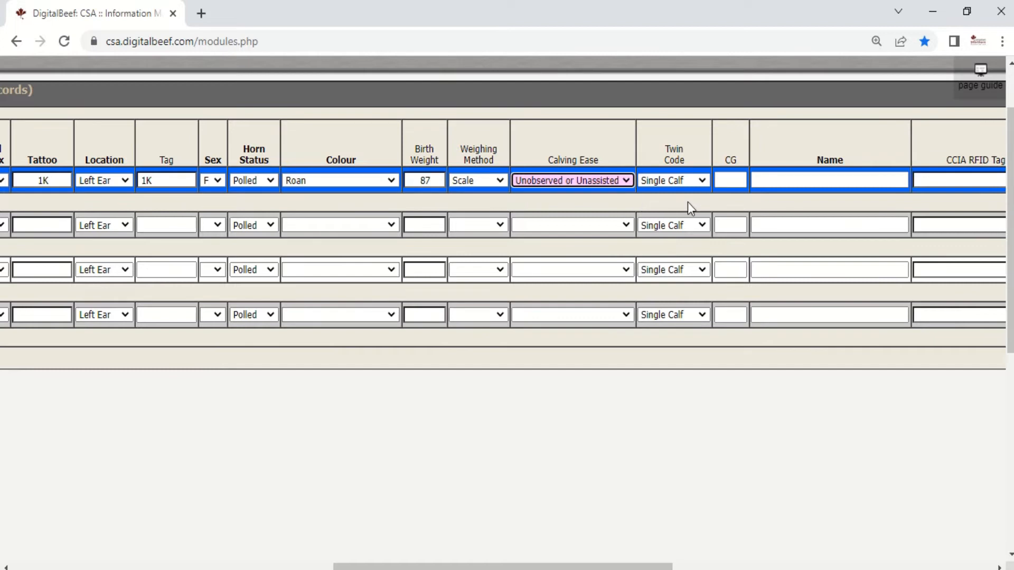
left_click(704, 179)
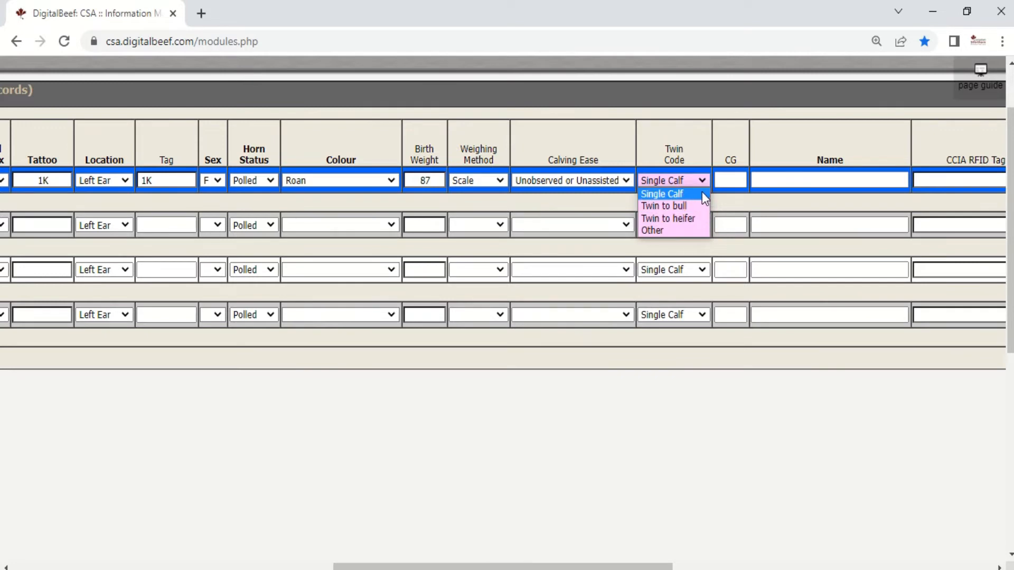
left_click(705, 198)
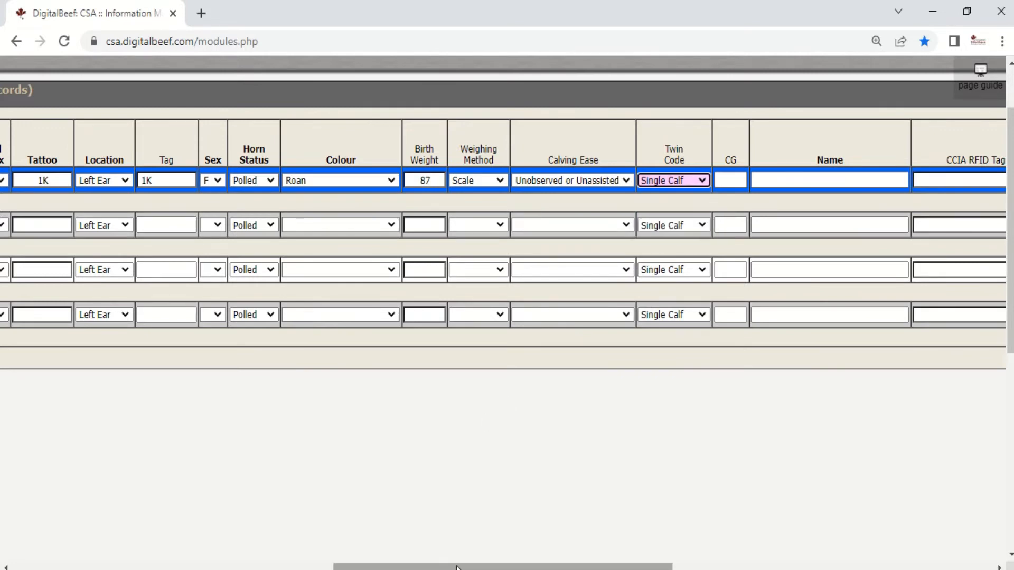
key("Tab")
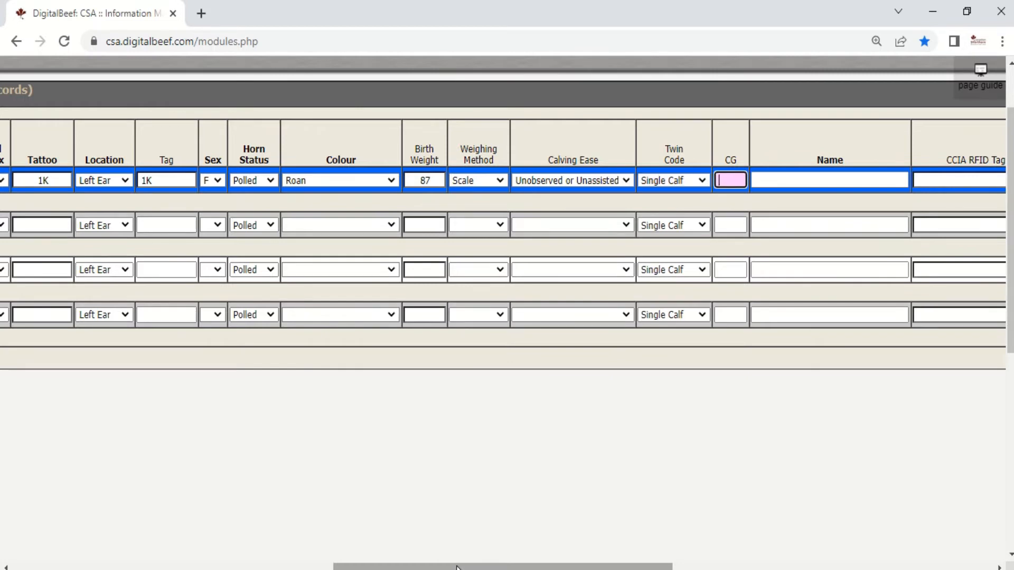
left_click_drag(457, 568, 695, 568)
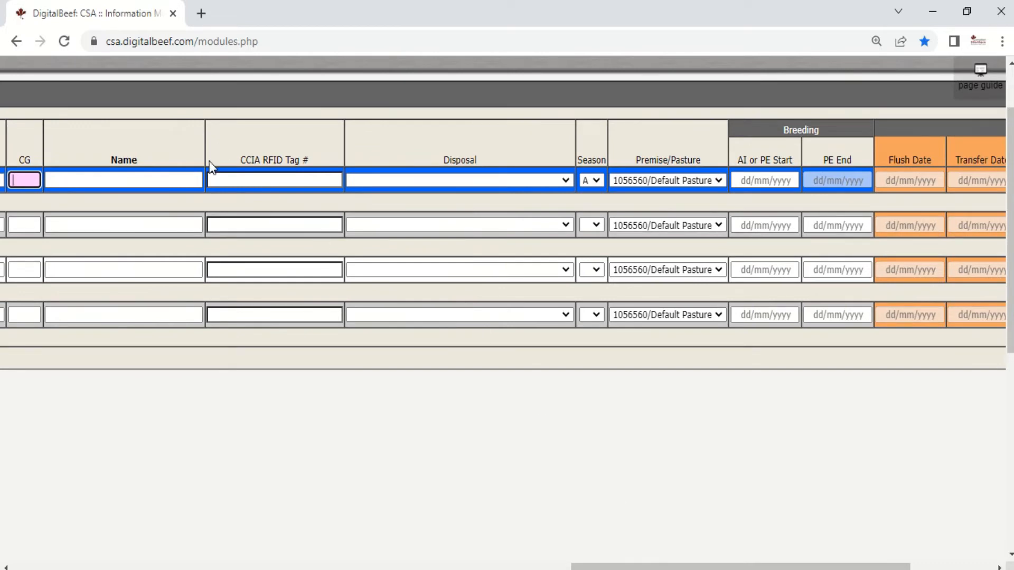
key("Tab")
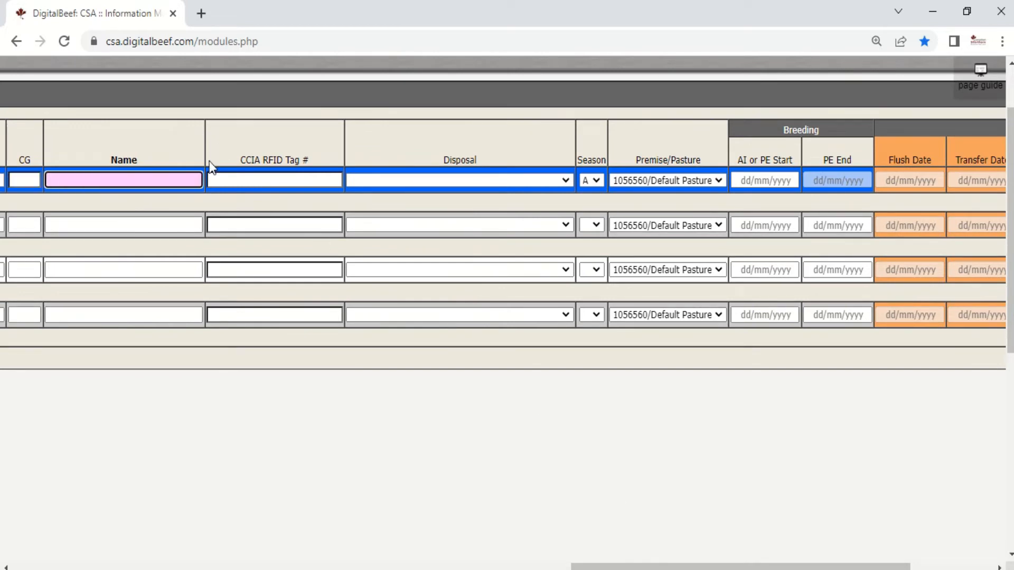
type("CSA KAHLUA 1K")
key("Tab")
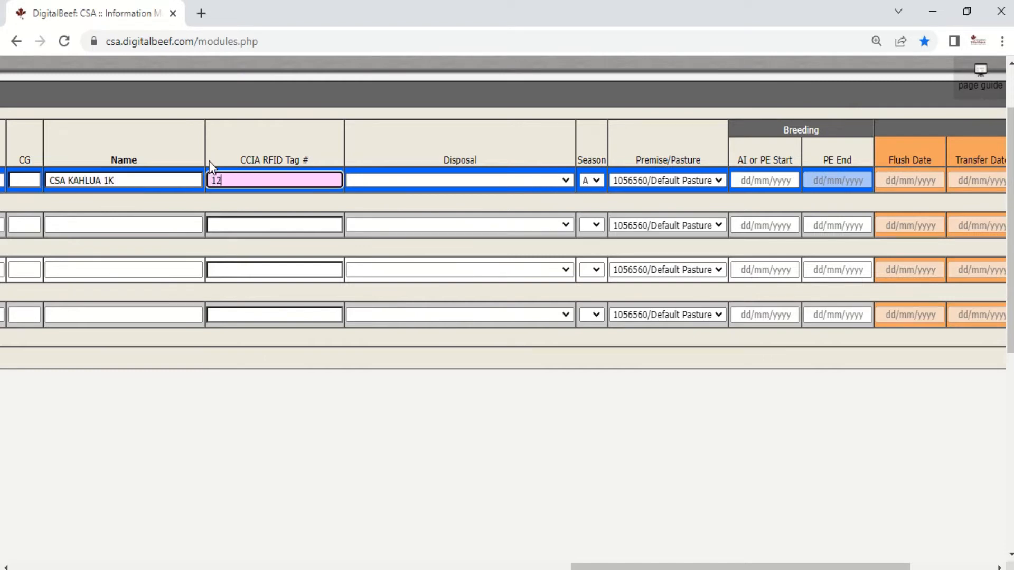
type("124 000 000 000 124")
key("Tab")
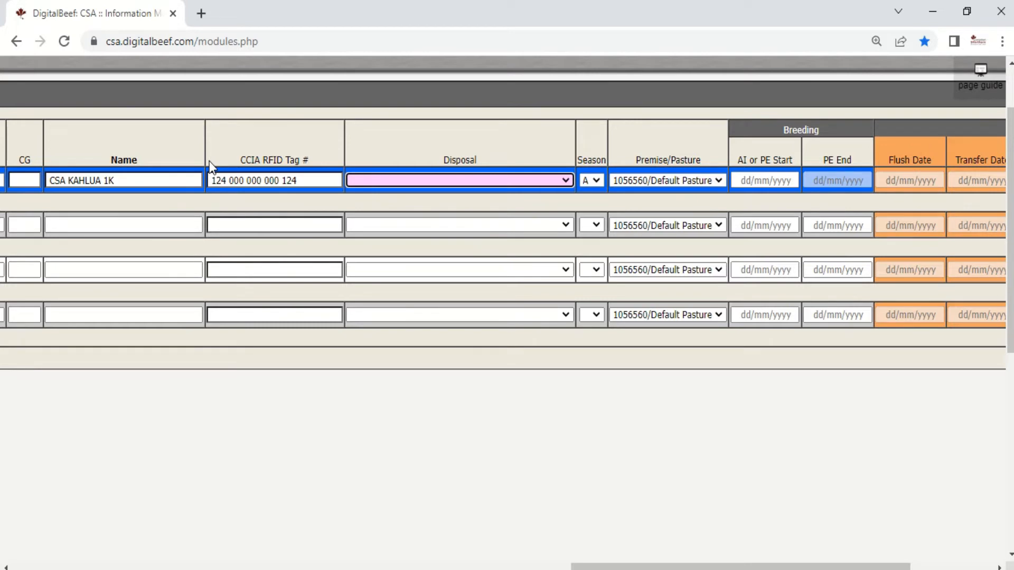
key("Tab")
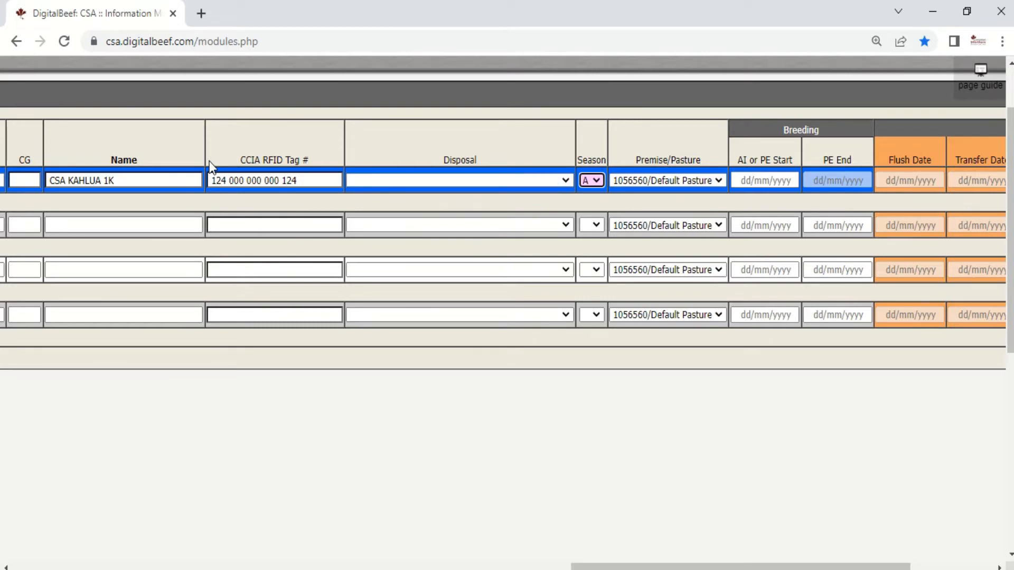
Enter 08/04/2021 as the first calf's AI date, keeping its season and pasture, and save and validate the birth records.
key("Tab")
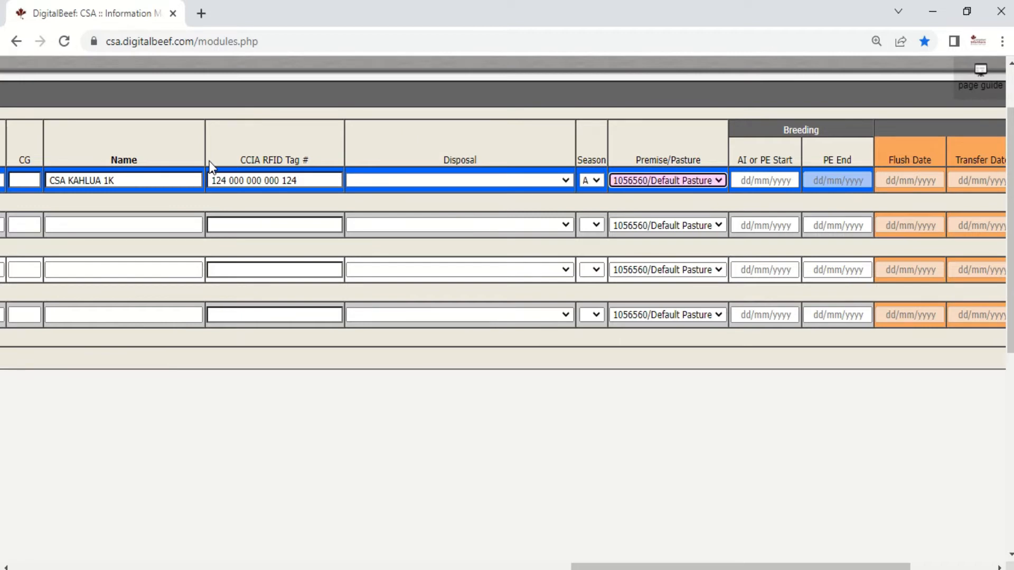
key("Tab")
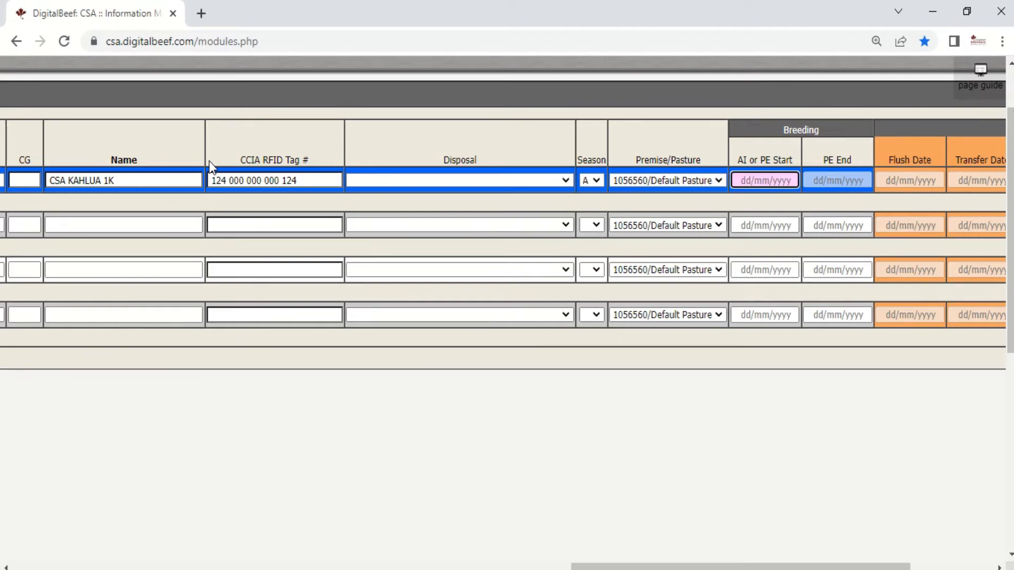
type("08/04/2021")
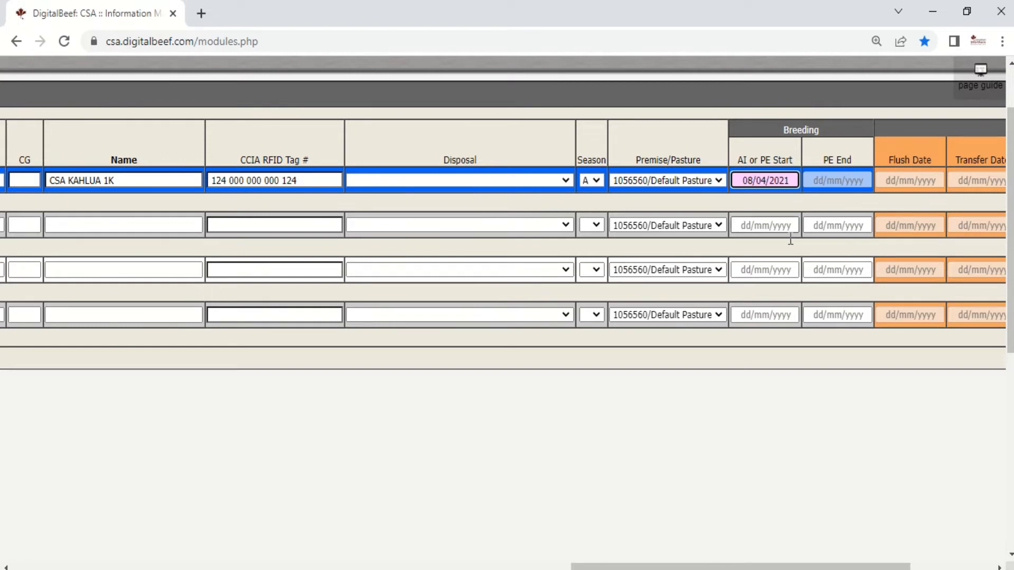
left_click_drag(786, 566, 290, 552)
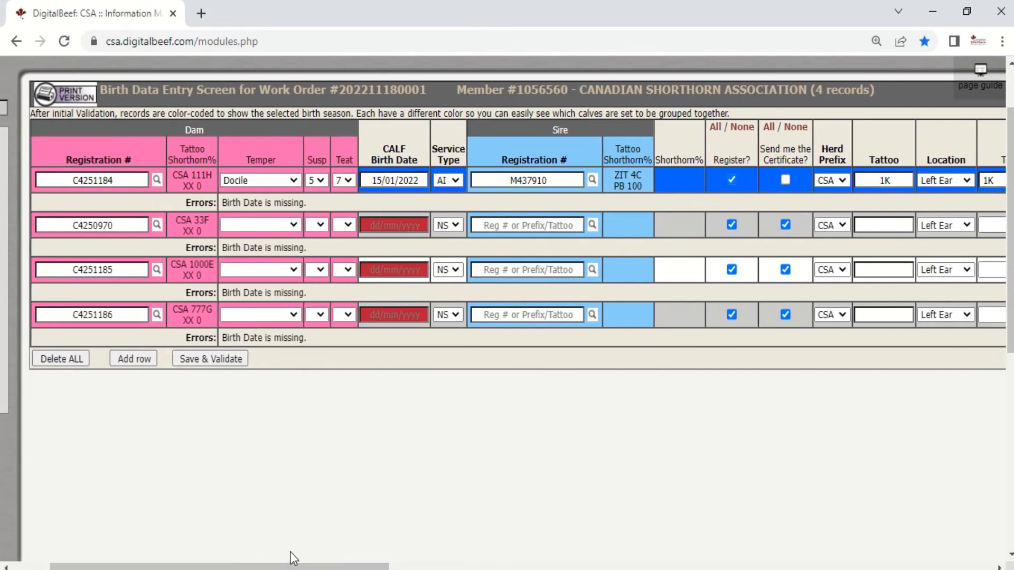
left_click(211, 359)
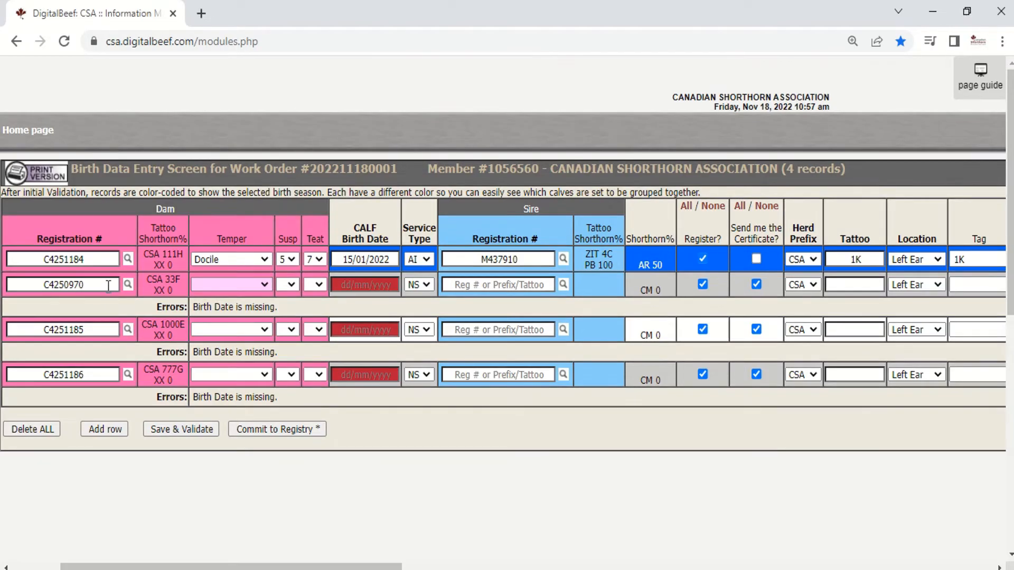
Rate the second calf's dam, CSA 33F, as Docile in temper with 7 for udder suspension and 7 for teats.
left_click(108, 286)
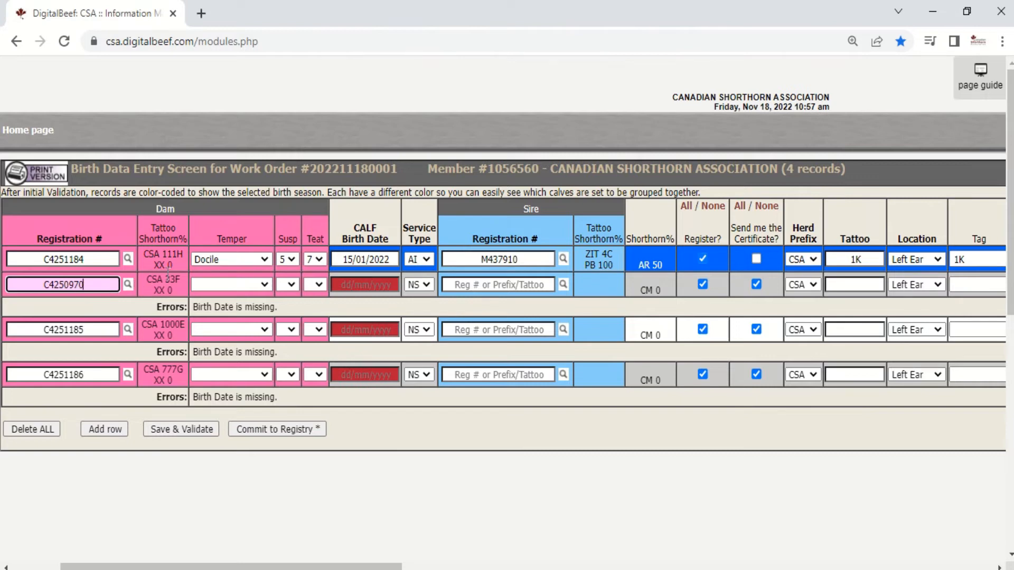
left_click(264, 285)
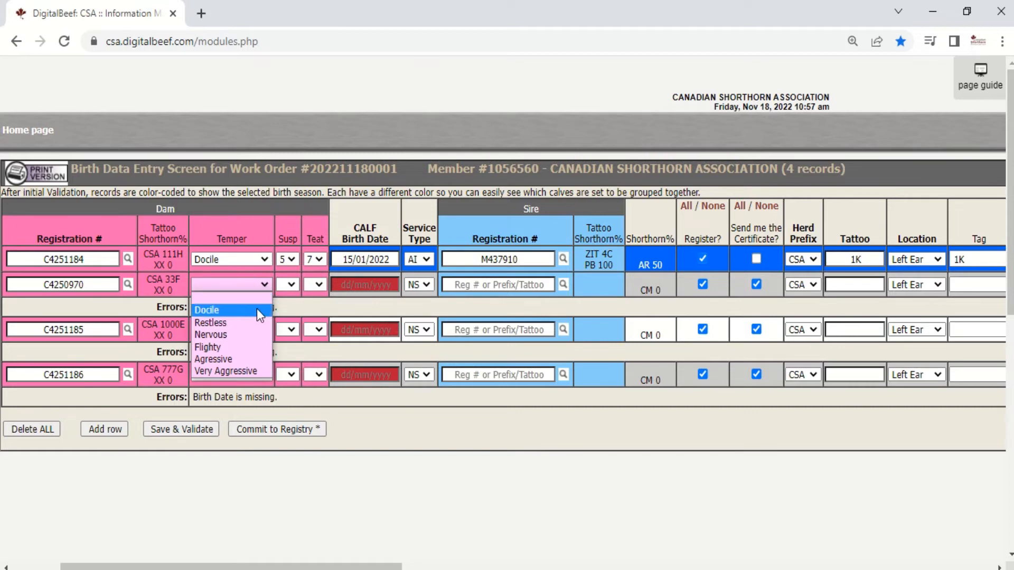
left_click(257, 308)
left_click(292, 284)
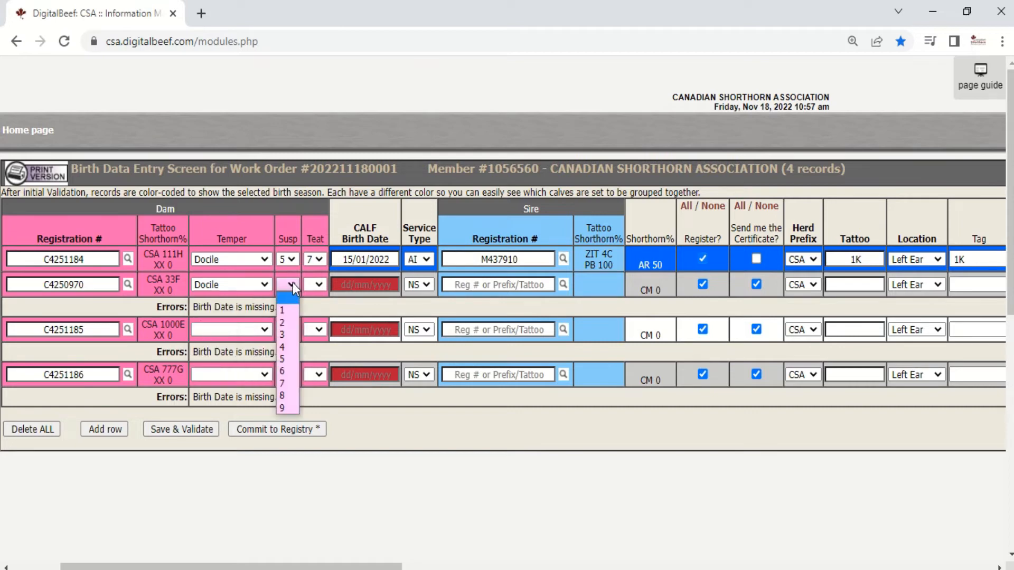
left_click(290, 385)
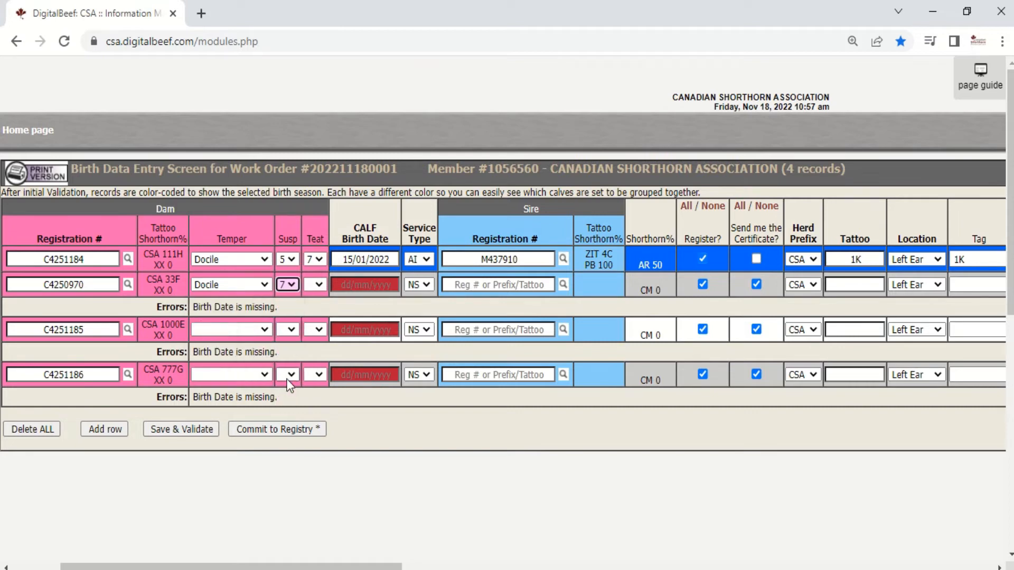
left_click(321, 284)
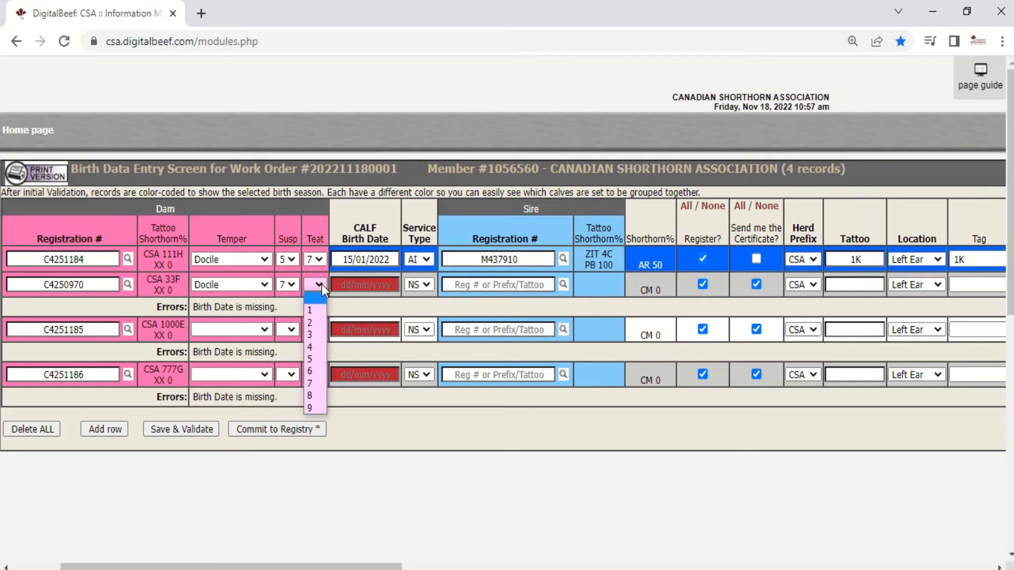
left_click(321, 383)
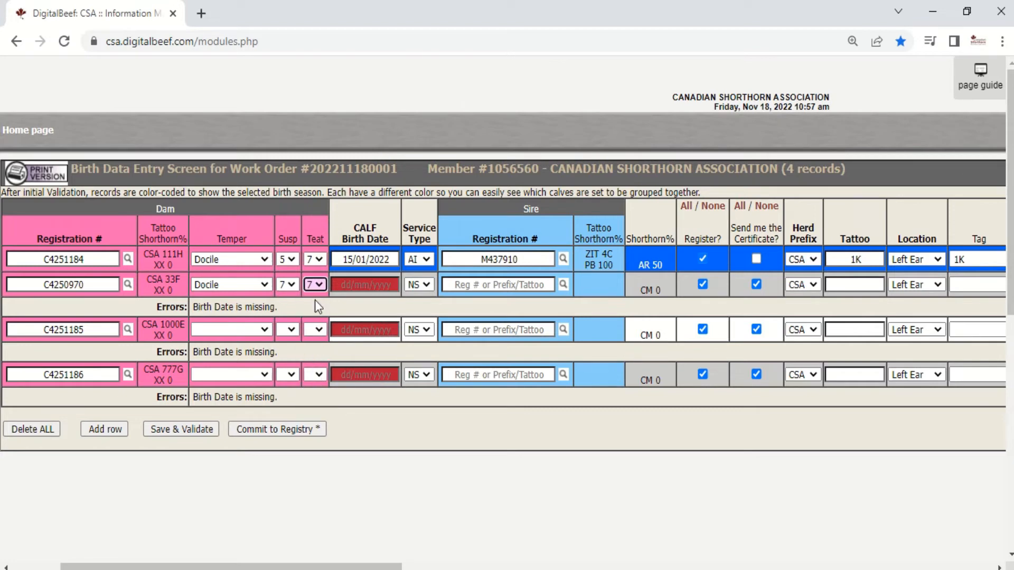
Set the second calf's birth date to 10/02/2022, keep service type NS and choose CSA FOUNDATION BULL 500H as its sire.
key("Tab")
type("1")
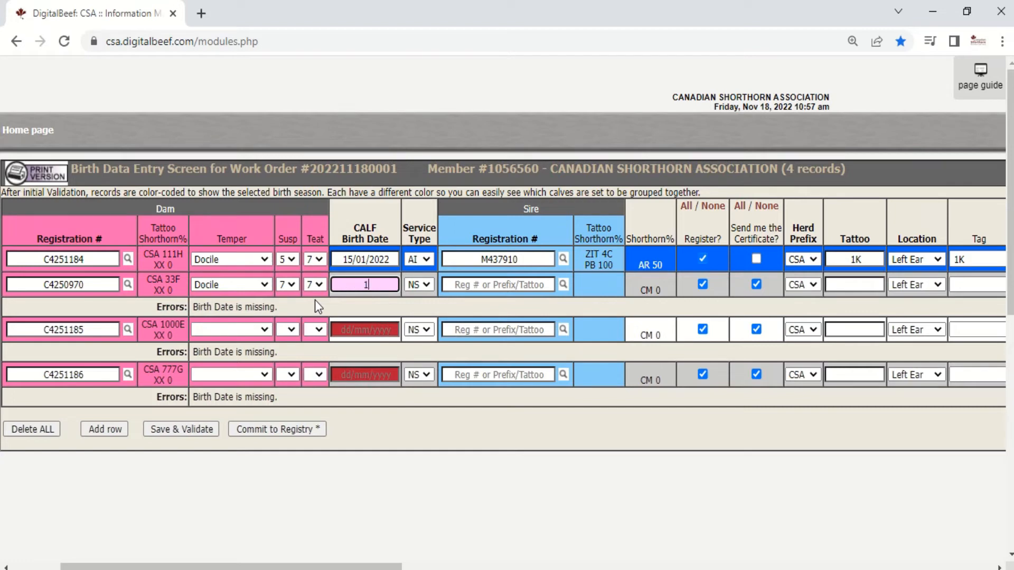
type("0/02/2022")
left_click(423, 284)
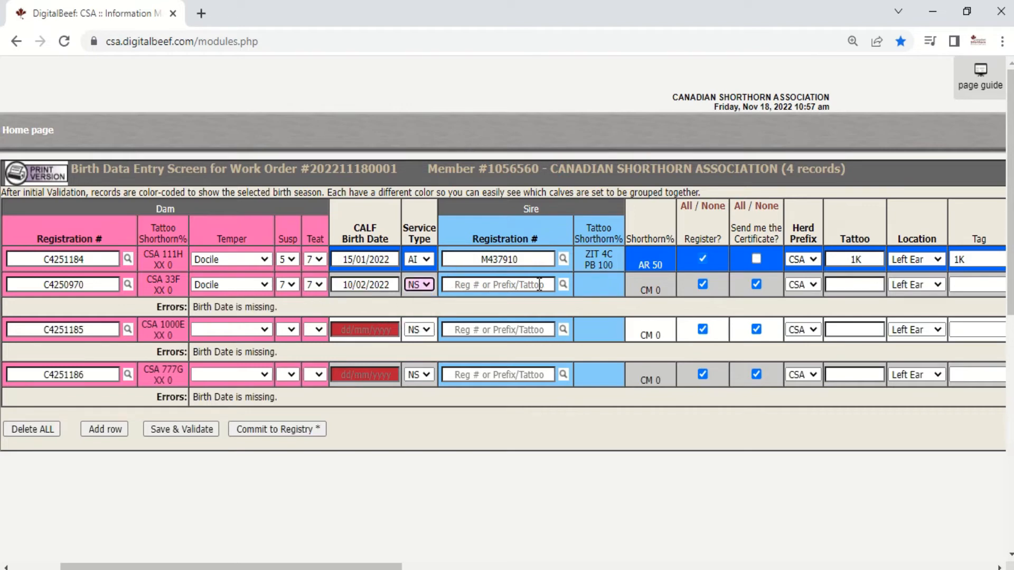
left_click(563, 285)
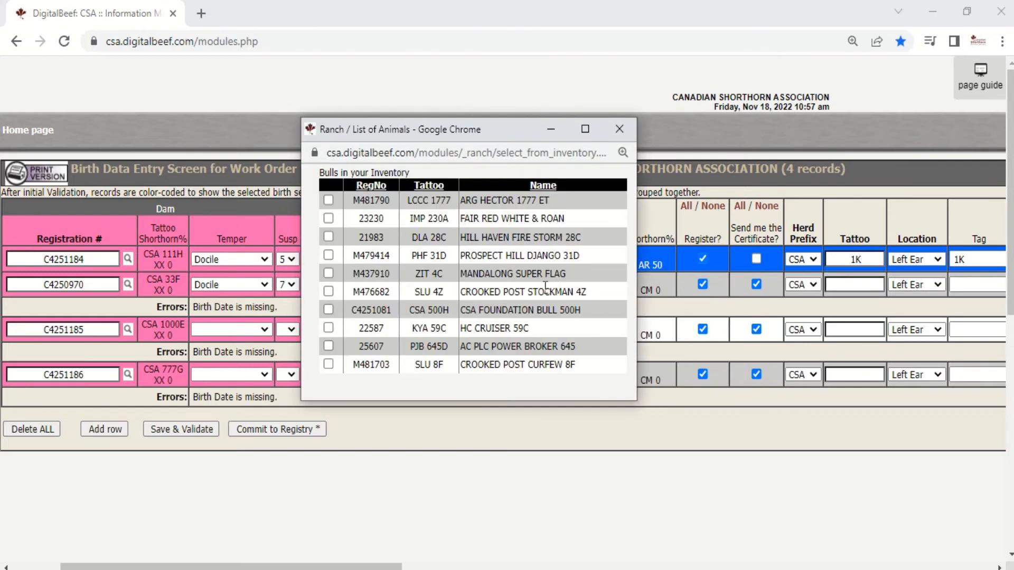
left_click(328, 309)
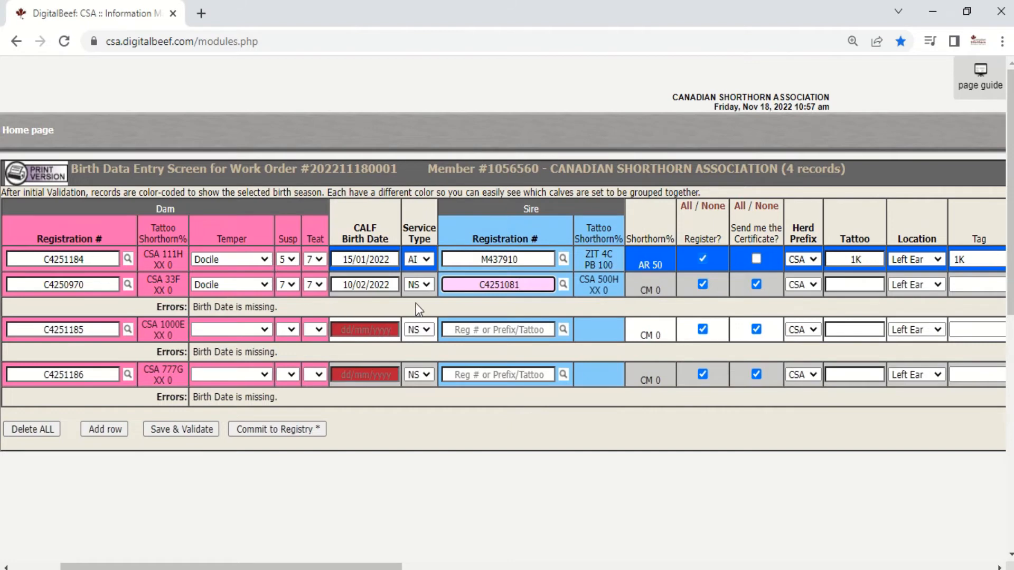
Exclude the second calf from registration and certificate mailing, keep herd prefix CSA and enter 100K as its tattoo and tag.
left_click_drag(369, 566, 513, 566)
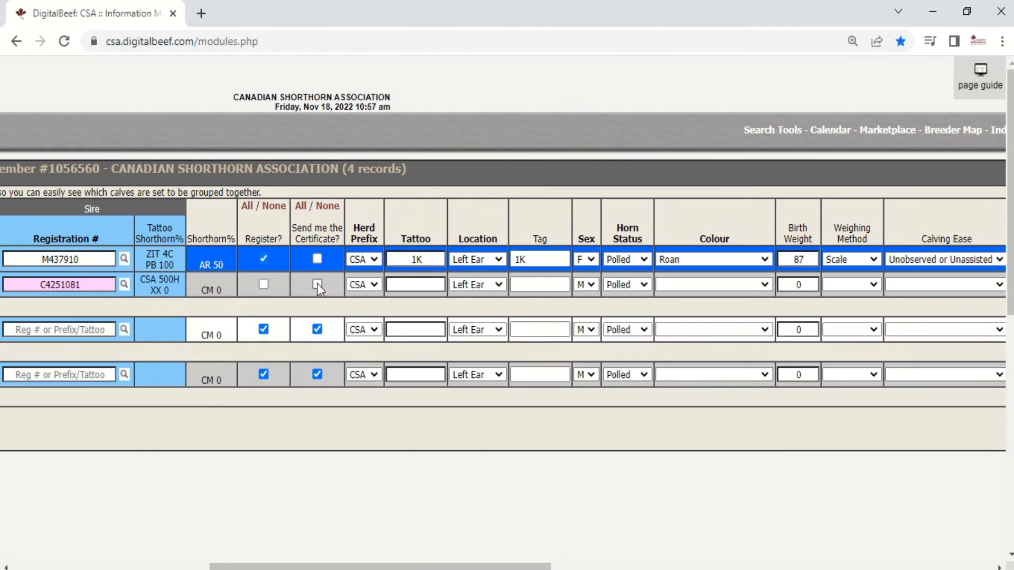
left_click(373, 288)
left_click(372, 290)
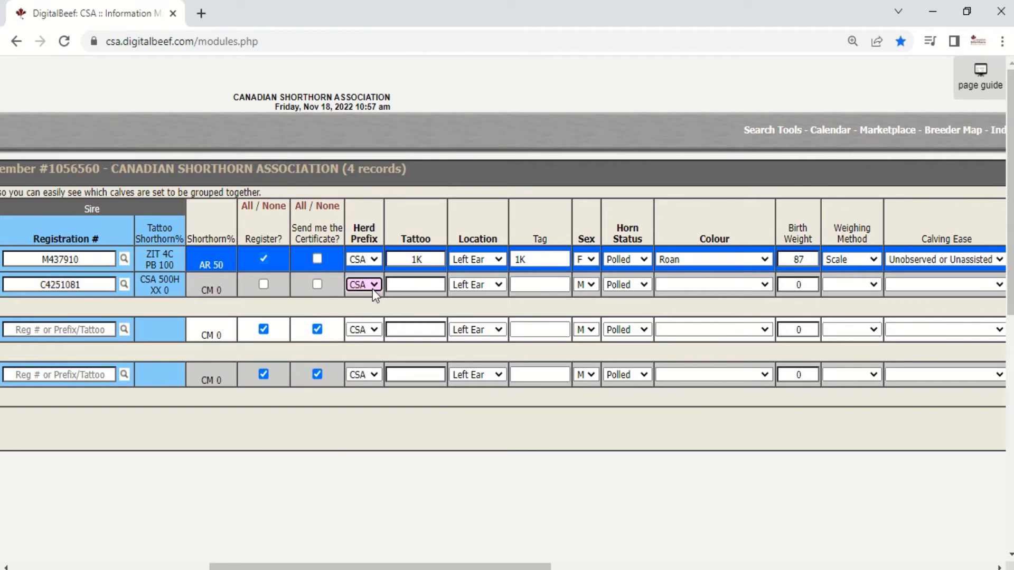
left_click(416, 285)
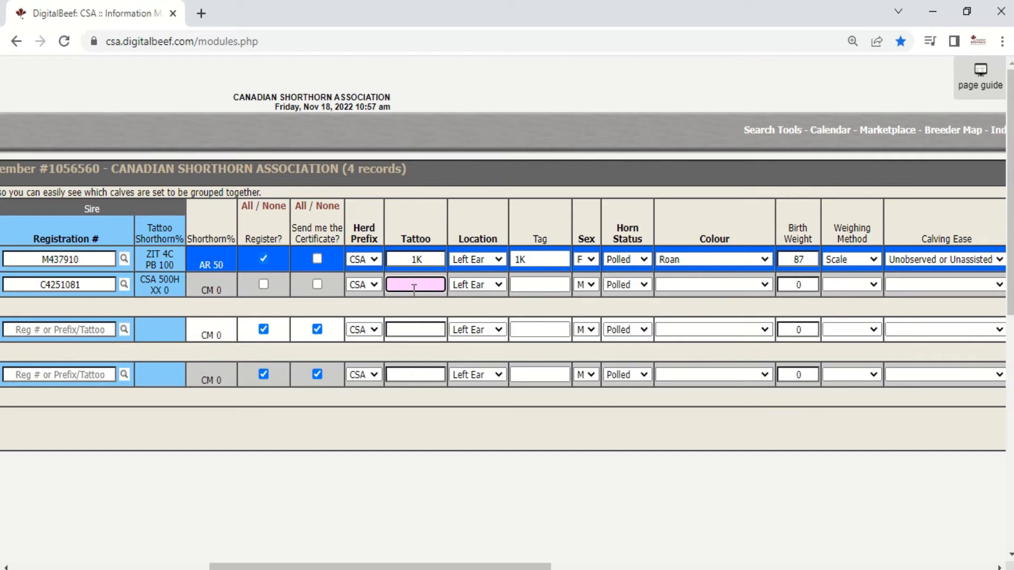
type("100K")
left_click(518, 285)
type("100")
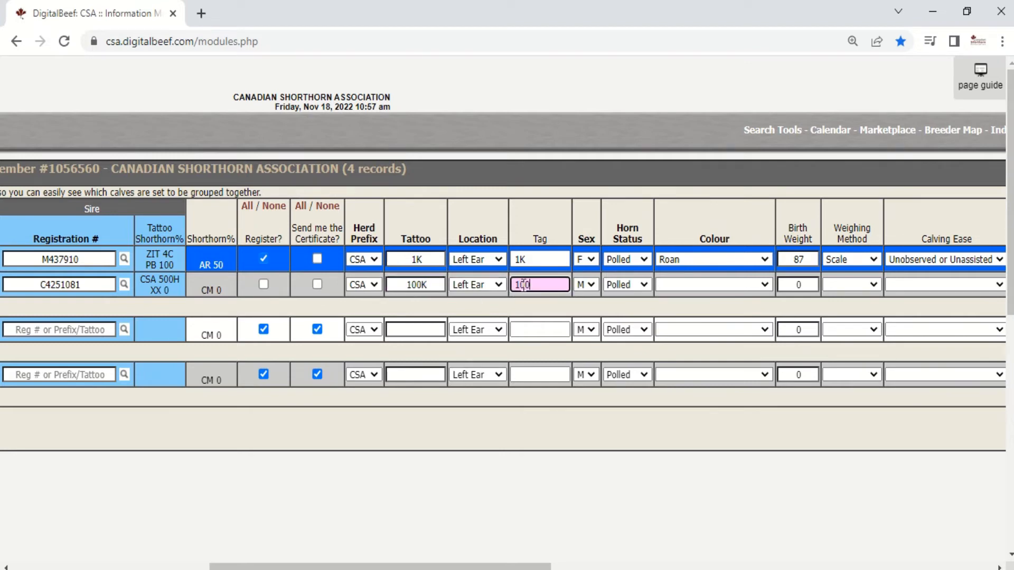
type("K")
Set the second calf's colour to Blue Roan, birth weight to 90, weighing method to Scale and calving ease to Unobserved or Unassisted.
left_click(666, 280)
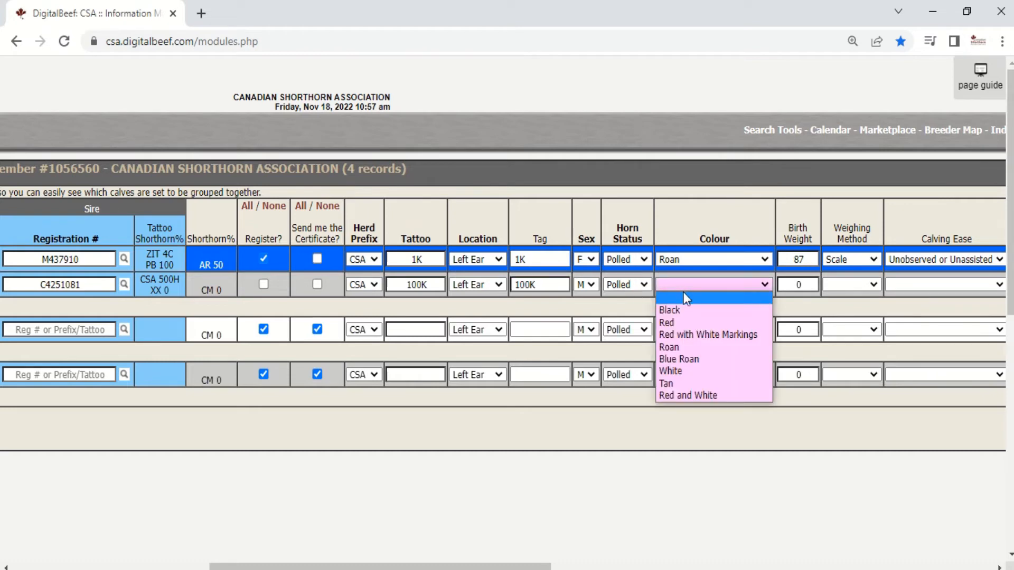
left_click(703, 359)
left_click(813, 285)
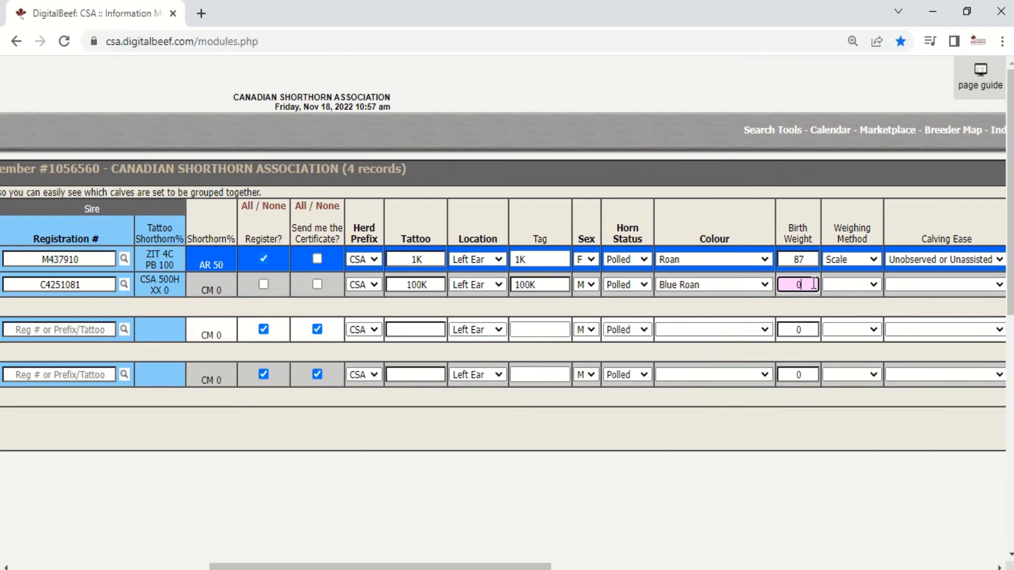
left_click_drag(813, 284, 792, 285)
left_click(838, 289)
left_click(849, 309)
left_click(915, 285)
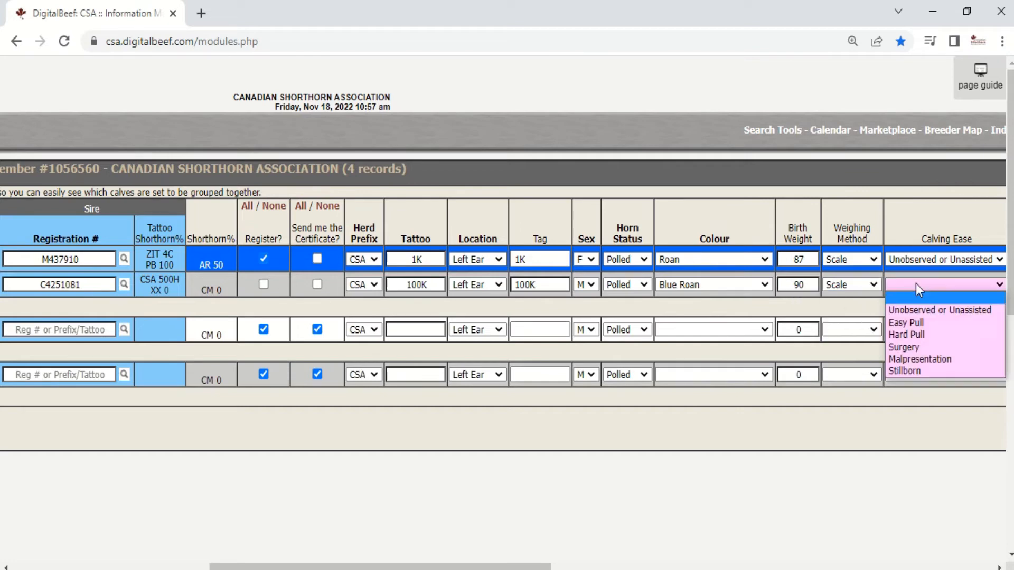
left_click(914, 309)
left_click_drag(502, 567, 826, 567)
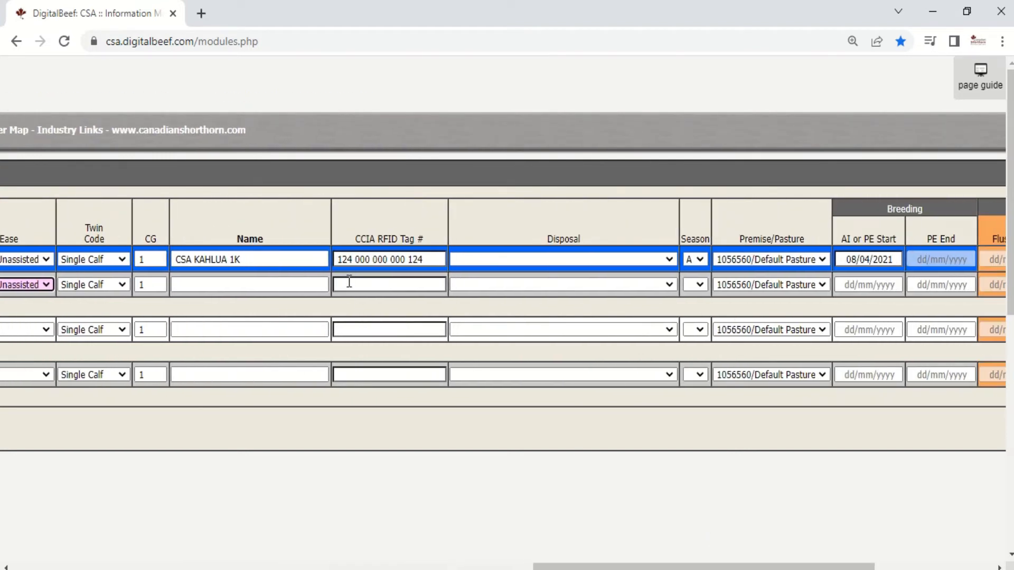
left_click(354, 284)
type("12")
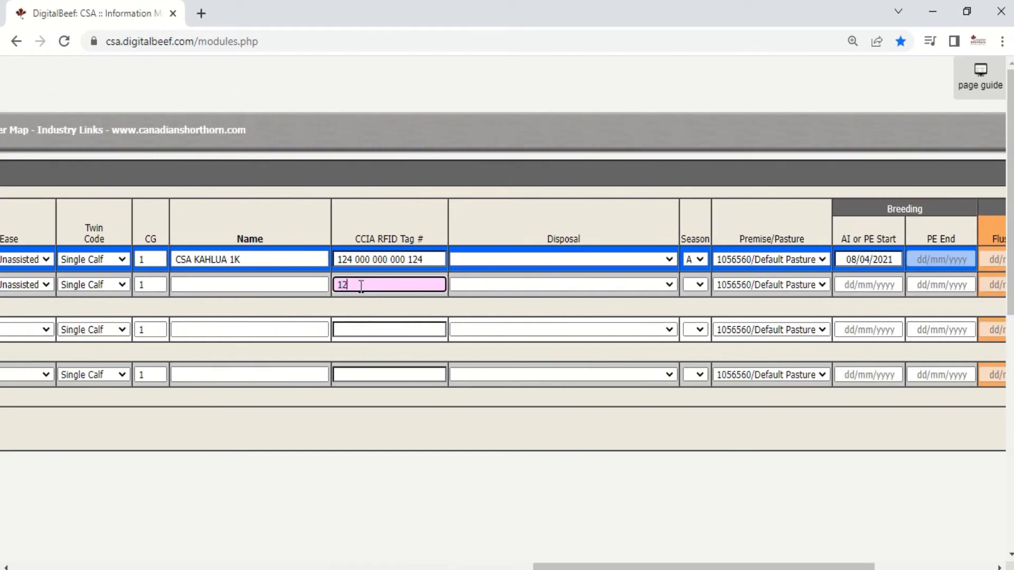
type("4 000 000 000 125")
left_click(668, 285)
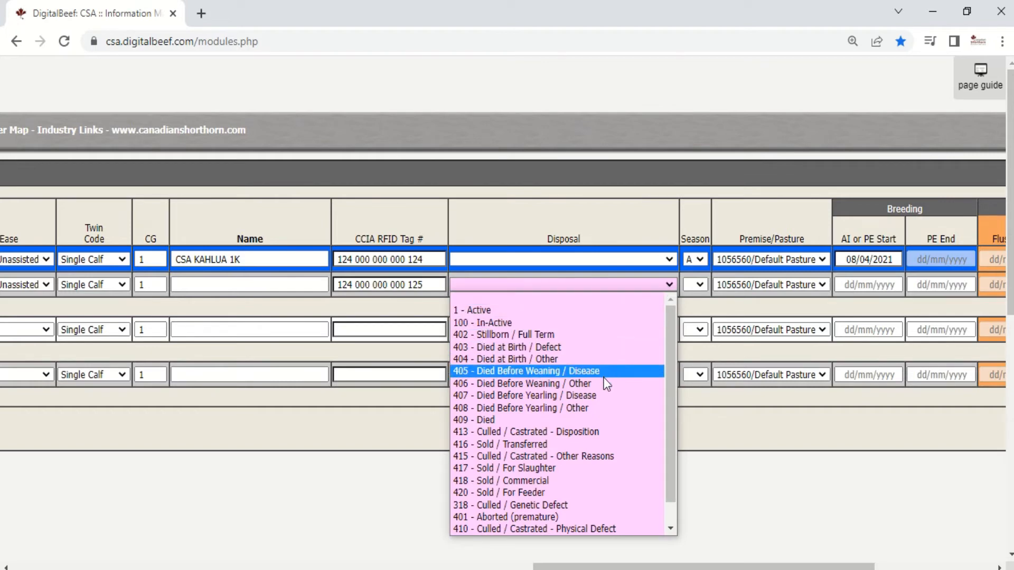
scroll(601, 388, "down", 1)
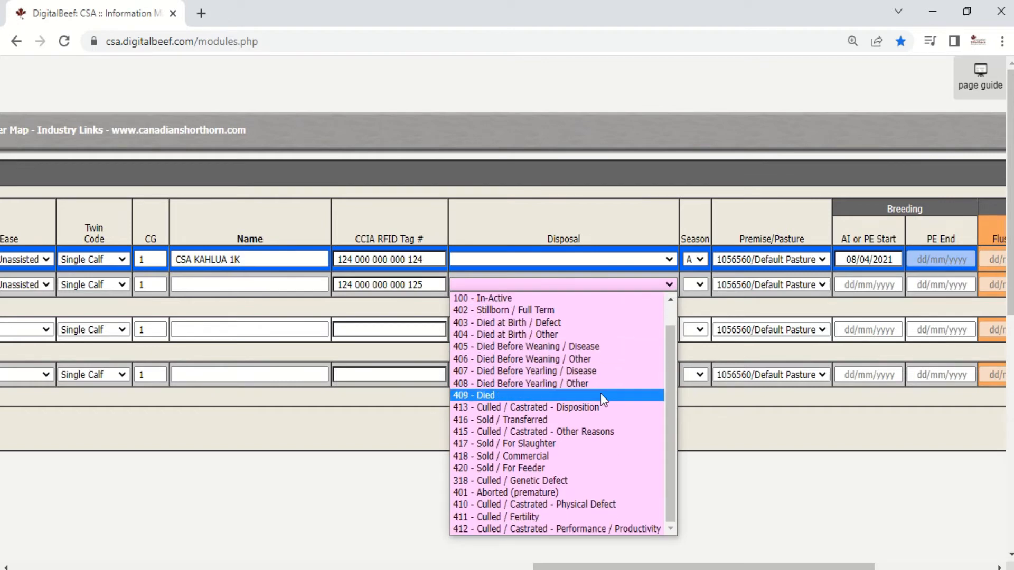
left_click(601, 464)
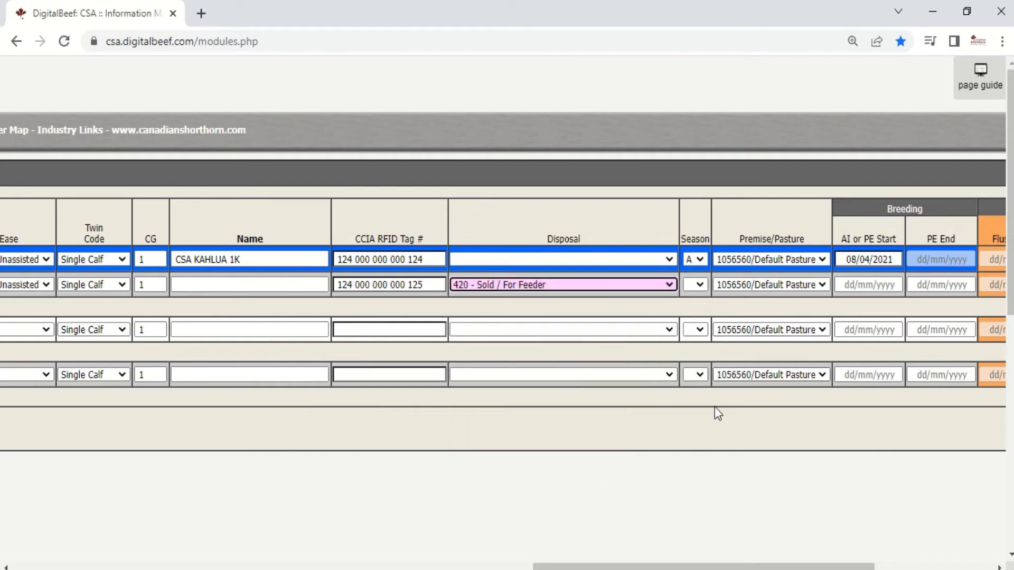
Set the second calf's pasture exposure dates from 01/06/2021 to 30/08/2021, and save and validate the birth records.
left_click_drag(681, 567, 774, 566)
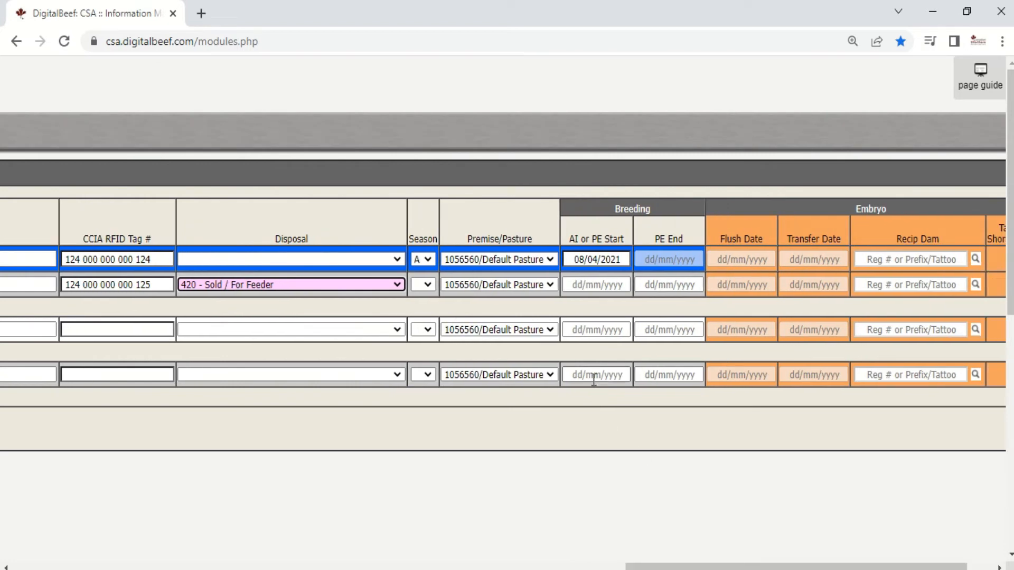
left_click(594, 285)
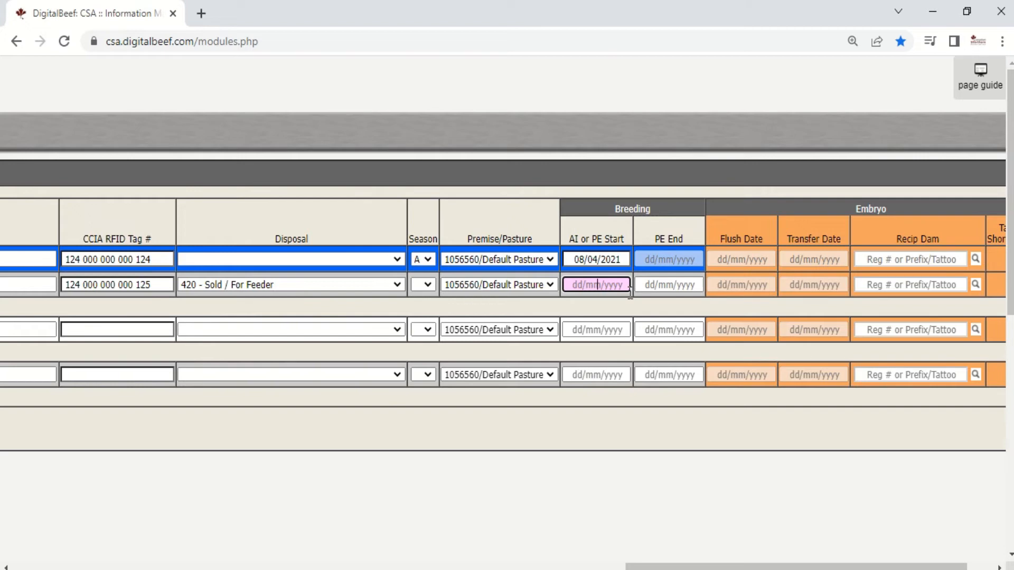
type("01/06/2021")
key("Tab")
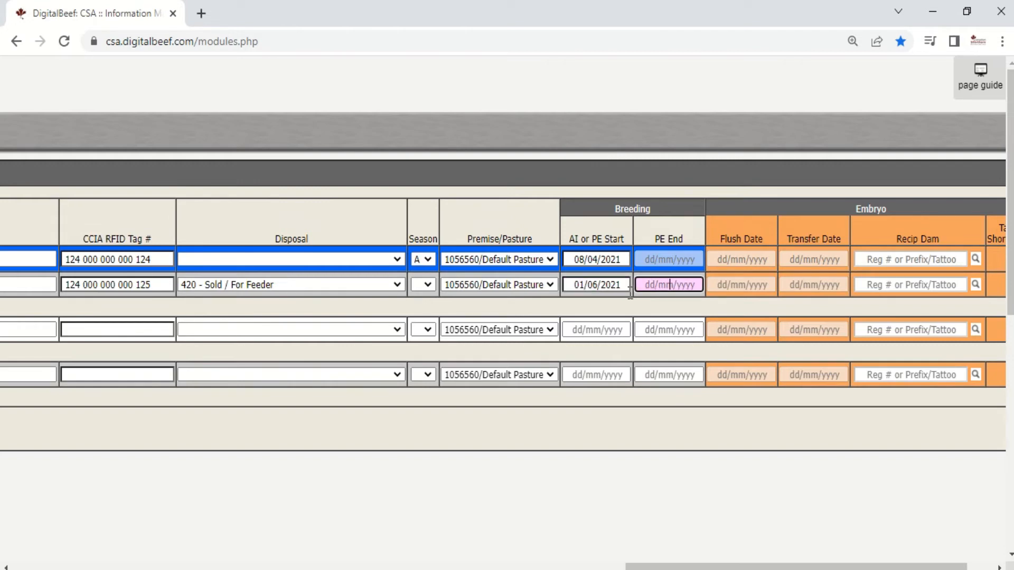
type("30/08/2021")
key("Tab")
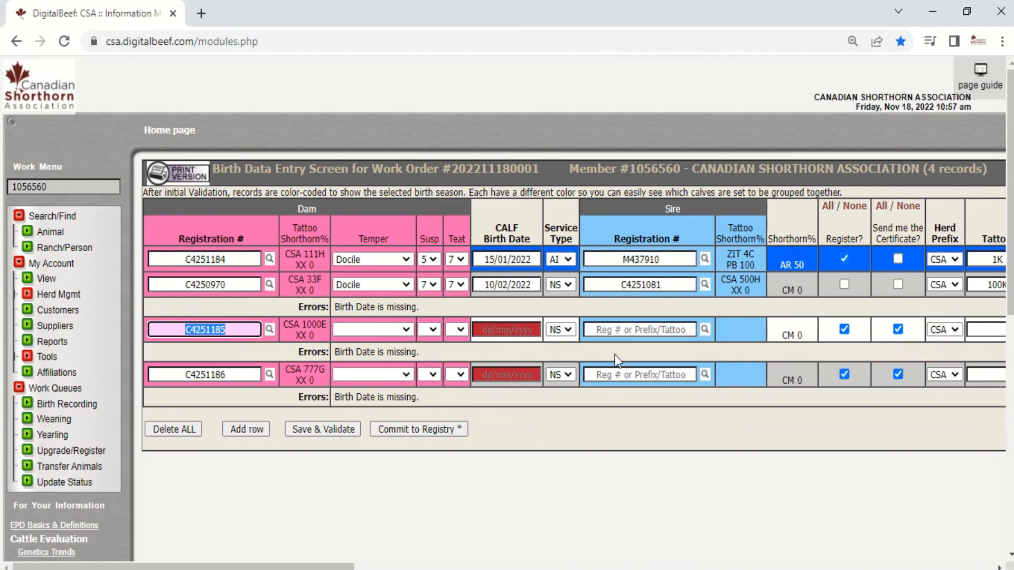
left_click(333, 432)
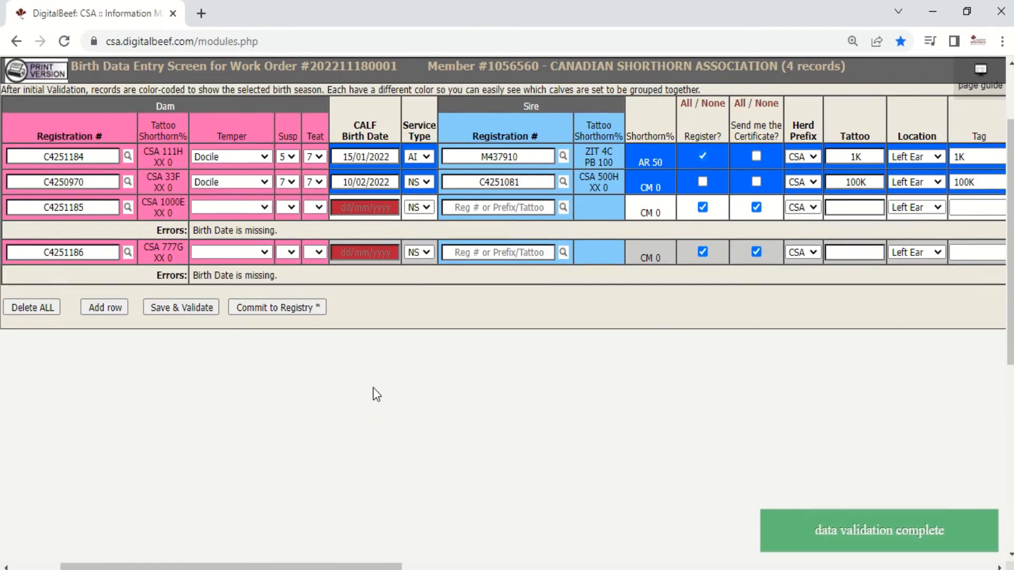
scroll(292, 398, "up", 2)
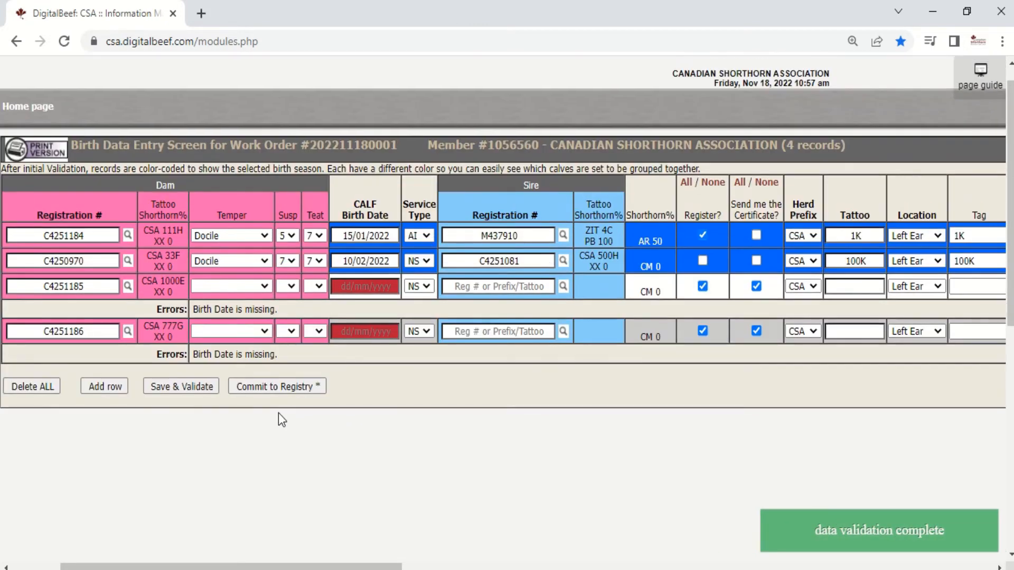